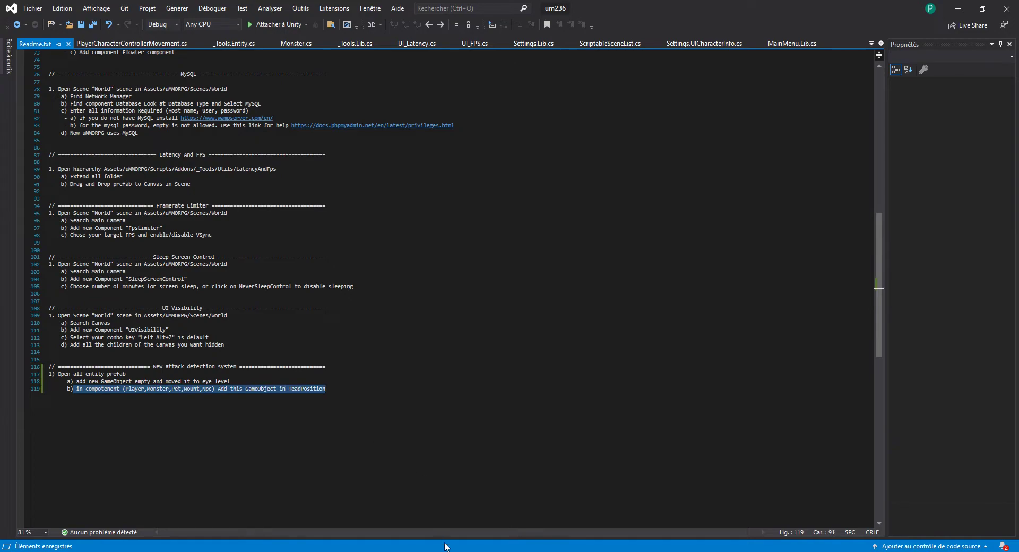
Switch to Unity and open the Warrior prefab from the Prefabs/Entities/Players folder for editing
{"action": "left_click", "coordinate": [458, 549]}
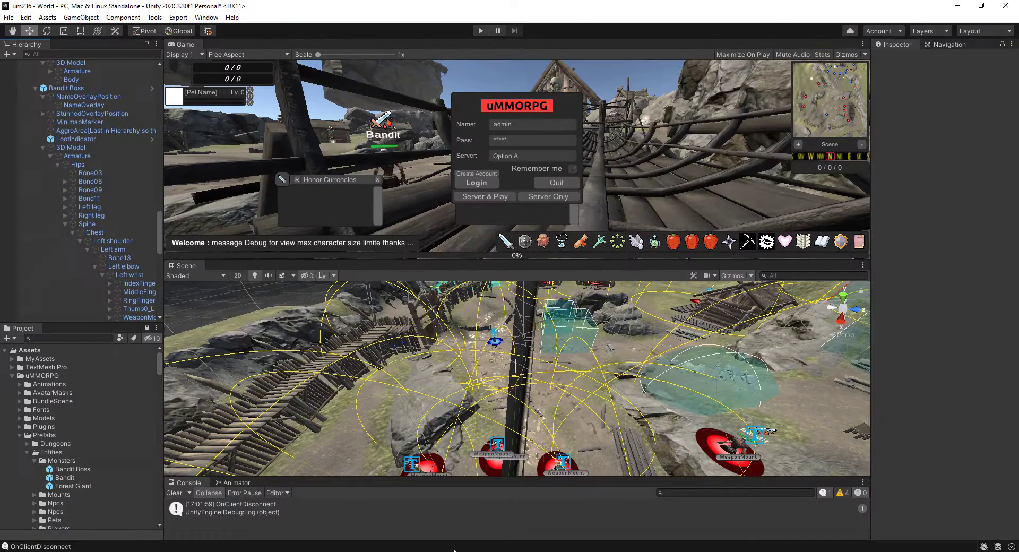
{"action": "scroll", "coordinate": [68, 452], "scroll_direction": "down", "scroll_amount": 3}
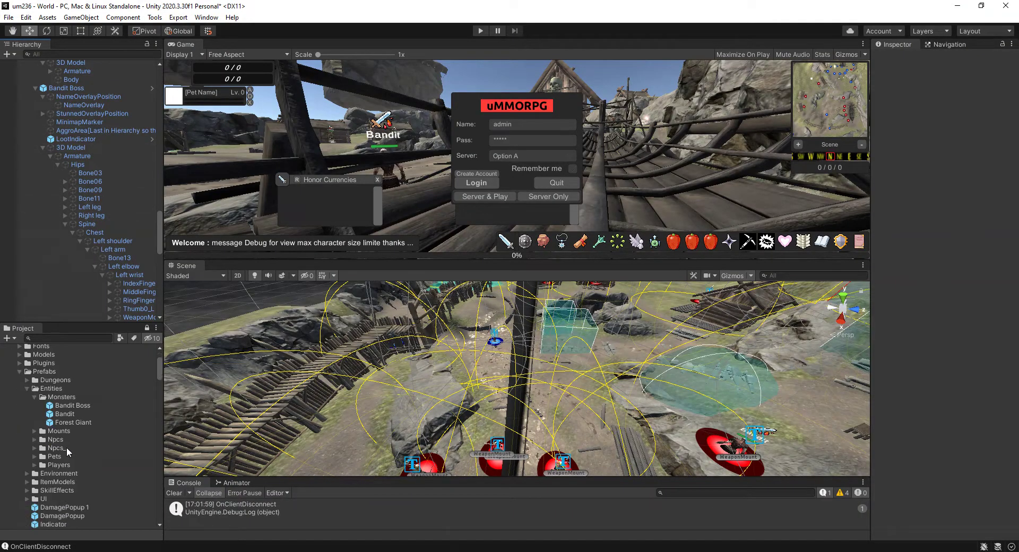
{"action": "left_click", "coordinate": [42, 465]}
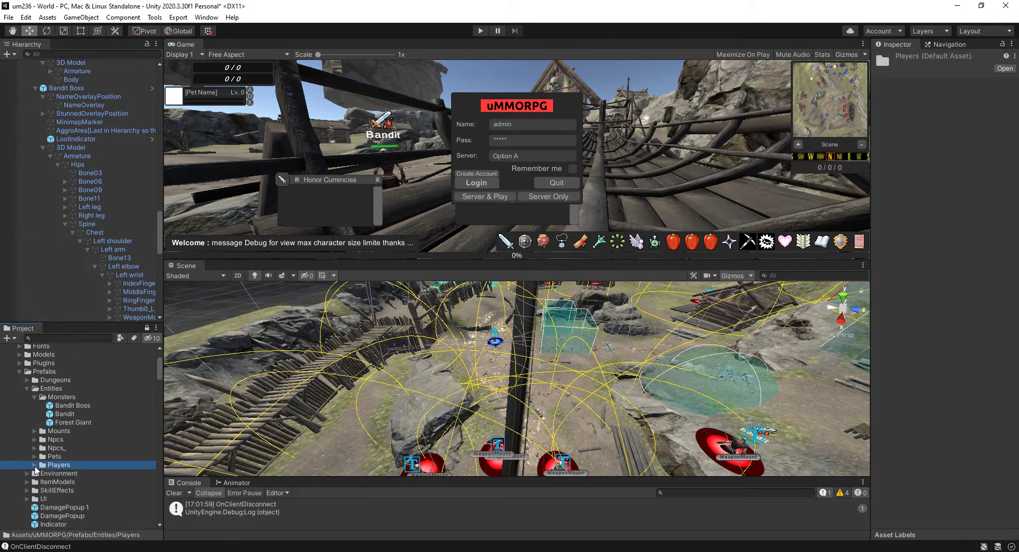
{"action": "left_click", "coordinate": [35, 464]}
{"action": "left_click", "coordinate": [61, 482]}
{"action": "double_click", "coordinate": [60, 483]}
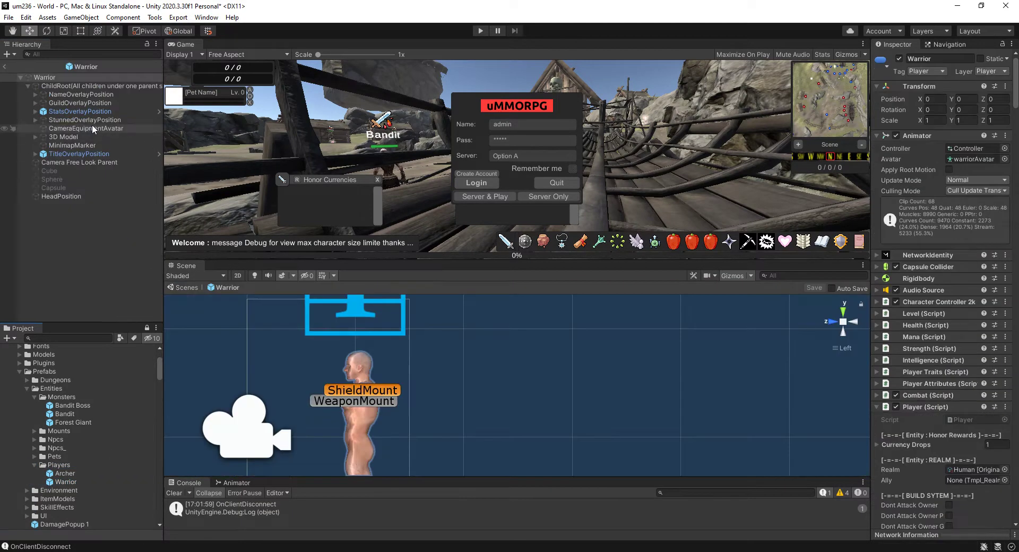
Examine the Warrior's HeadPosition object at the head and the Head Position reference in its Player script
{"action": "left_click", "coordinate": [65, 197]}
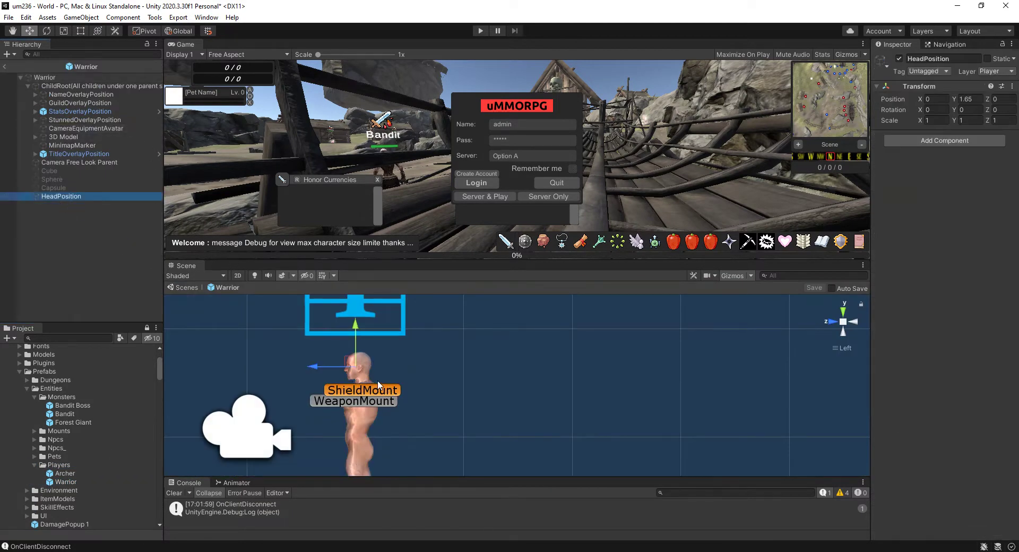
{"action": "left_click", "coordinate": [832, 322]}
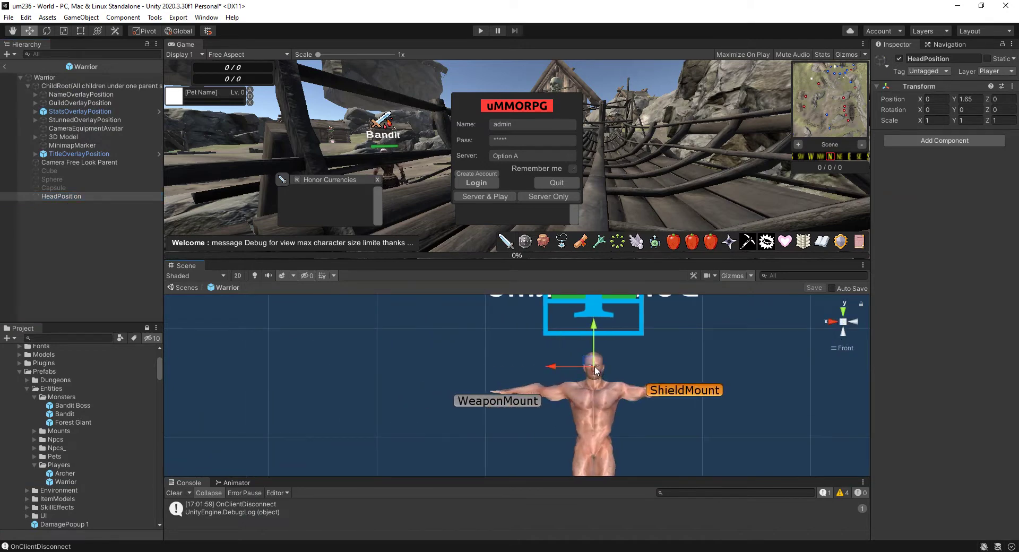
{"action": "left_click", "coordinate": [44, 77]}
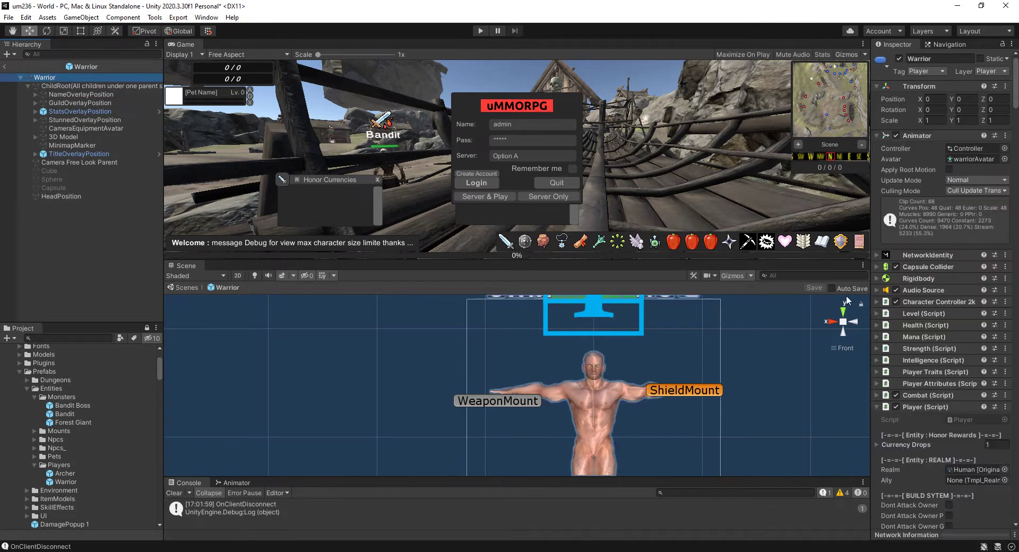
{"action": "scroll", "coordinate": [982, 367], "scroll_direction": "down", "scroll_amount": 3}
{"action": "scroll", "coordinate": [983, 367], "scroll_direction": "down", "scroll_amount": 3}
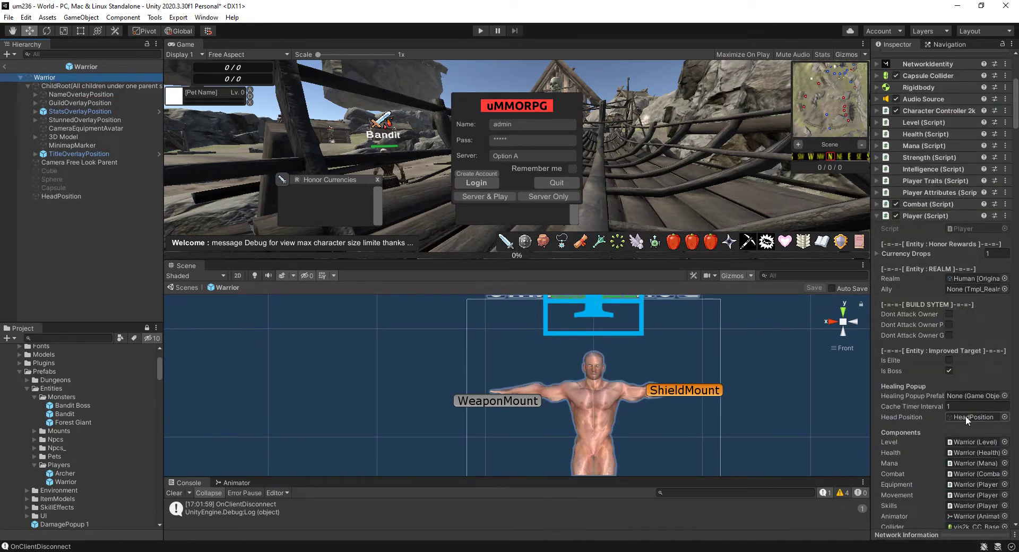
{"action": "left_click", "coordinate": [966, 417]}
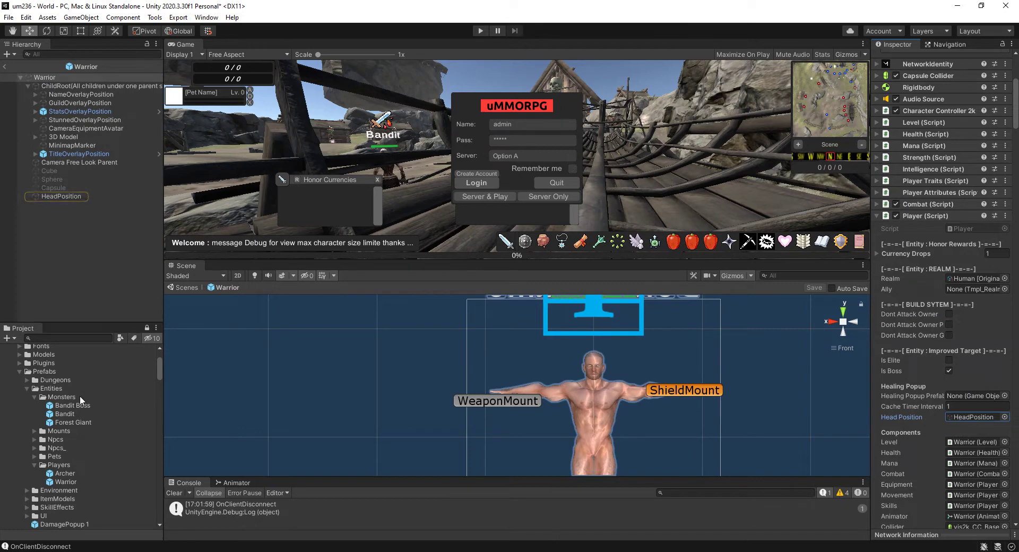
Open the Bandit monster prefab and add an empty child object named HeadPosition under its root
{"action": "double_click", "coordinate": [65, 414]}
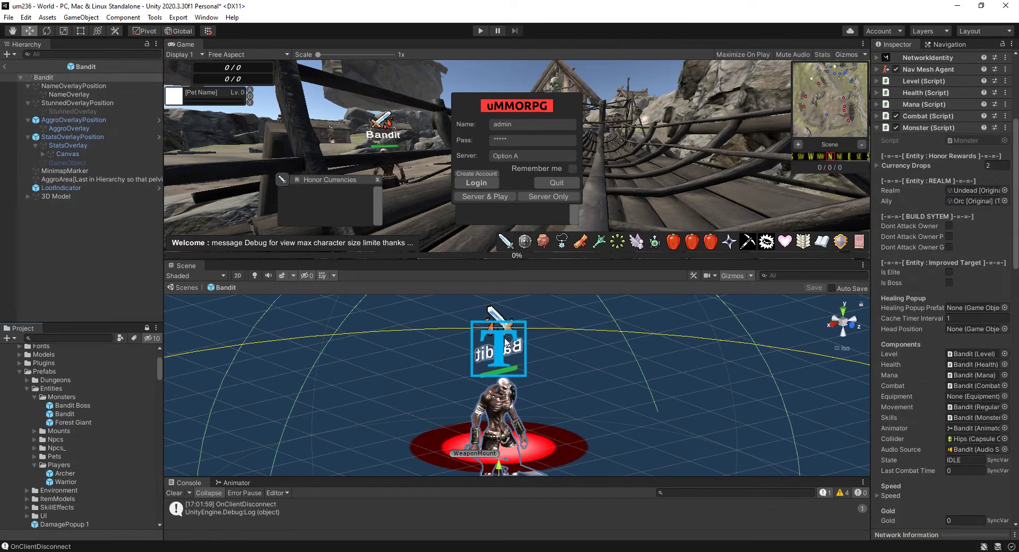
{"action": "right_click", "coordinate": [33, 77]}
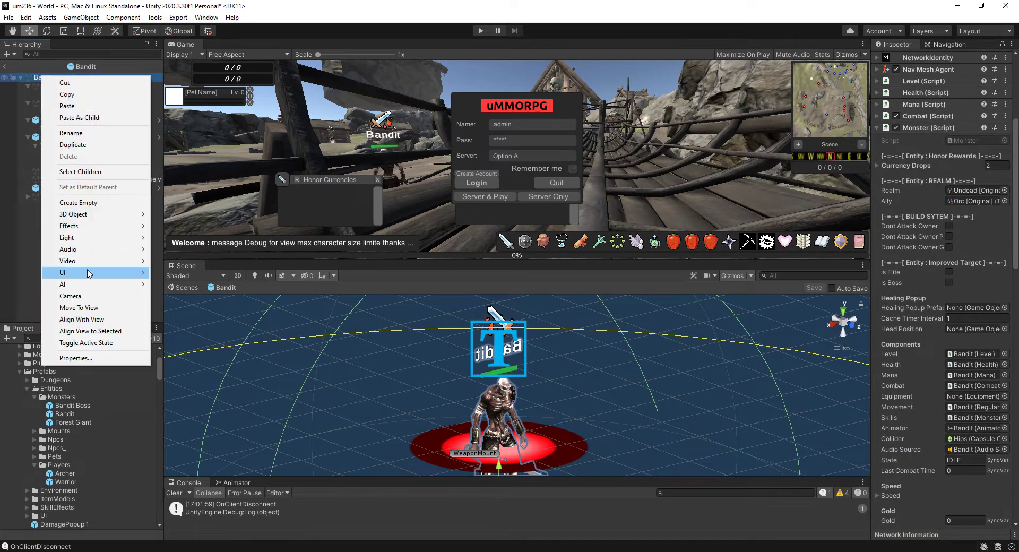
{"action": "left_click", "coordinate": [55, 202]}
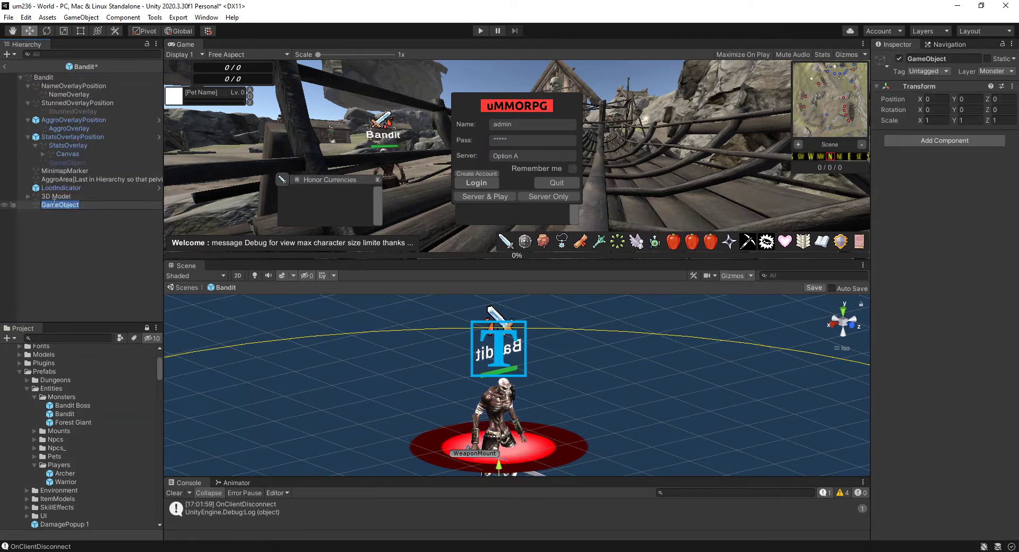
{"action": "left_click", "coordinate": [57, 219]}
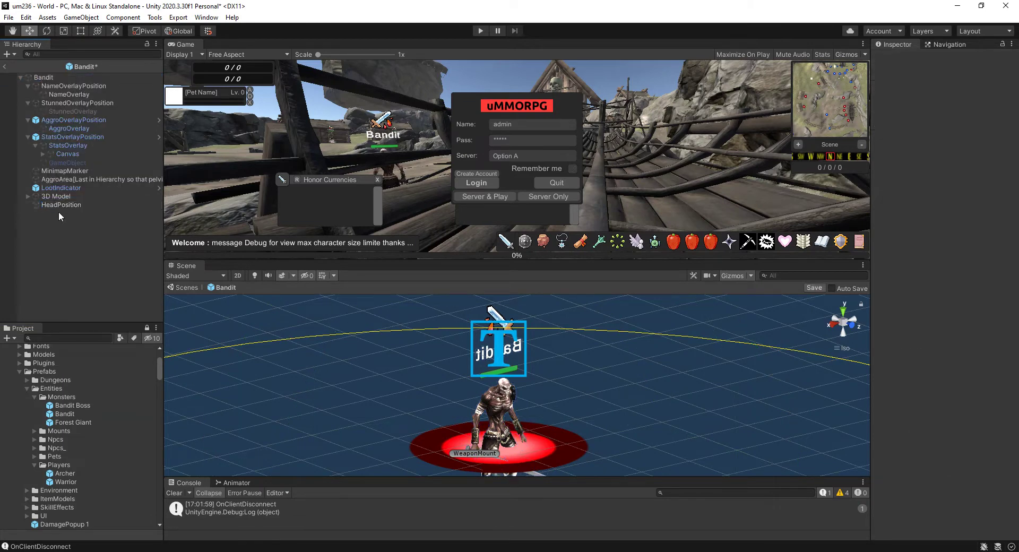
{"action": "left_click", "coordinate": [62, 205]}
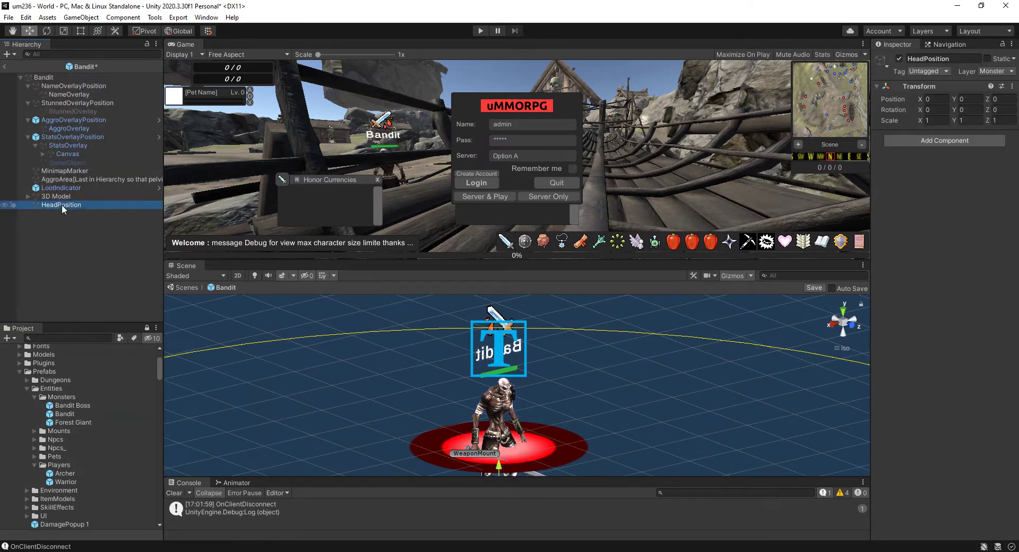
Raise the Bandit's HeadPosition object to eye level at about Y 2.08, checking it from the front and sides
{"action": "left_click", "coordinate": [847, 329]}
{"action": "left_click", "coordinate": [852, 327]}
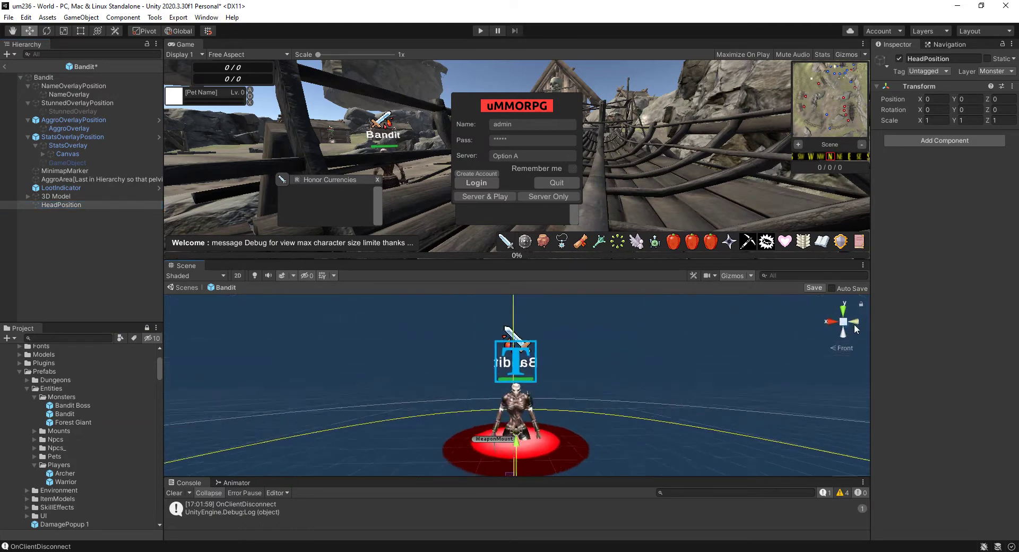
{"action": "left_click", "coordinate": [840, 323]}
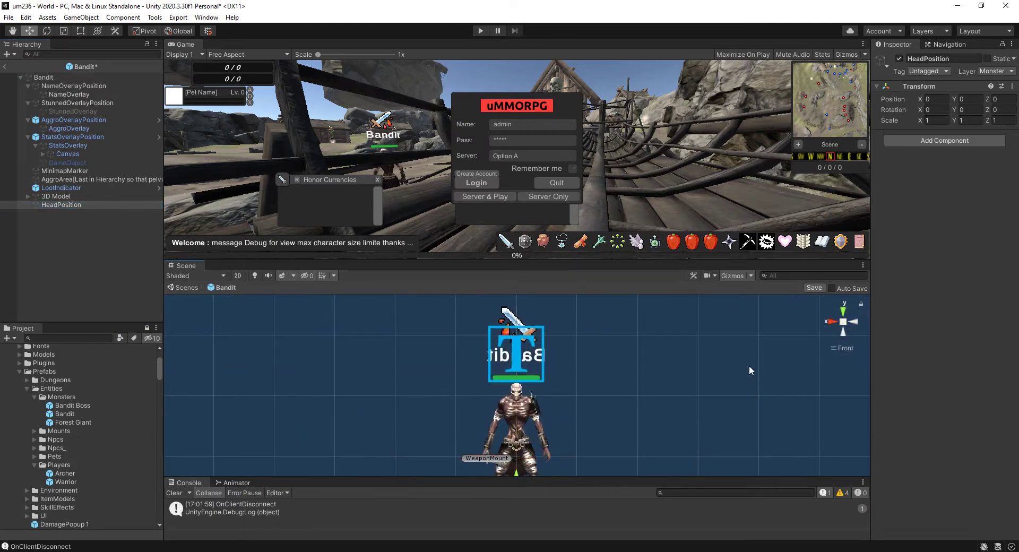
{"action": "middle_click_drag", "start_coordinate": [655, 370], "coordinate": [611, 356]}
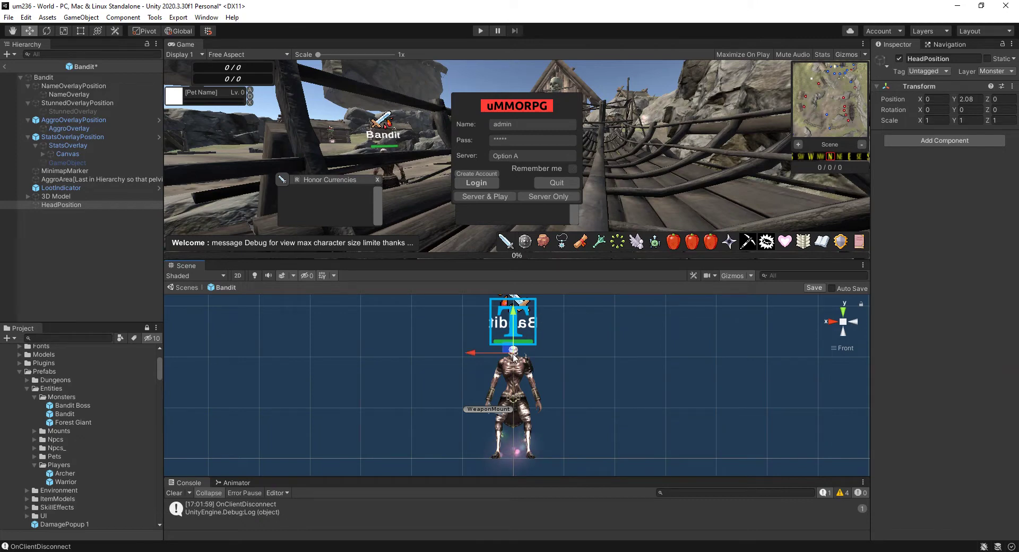
{"action": "left_click", "coordinate": [853, 324]}
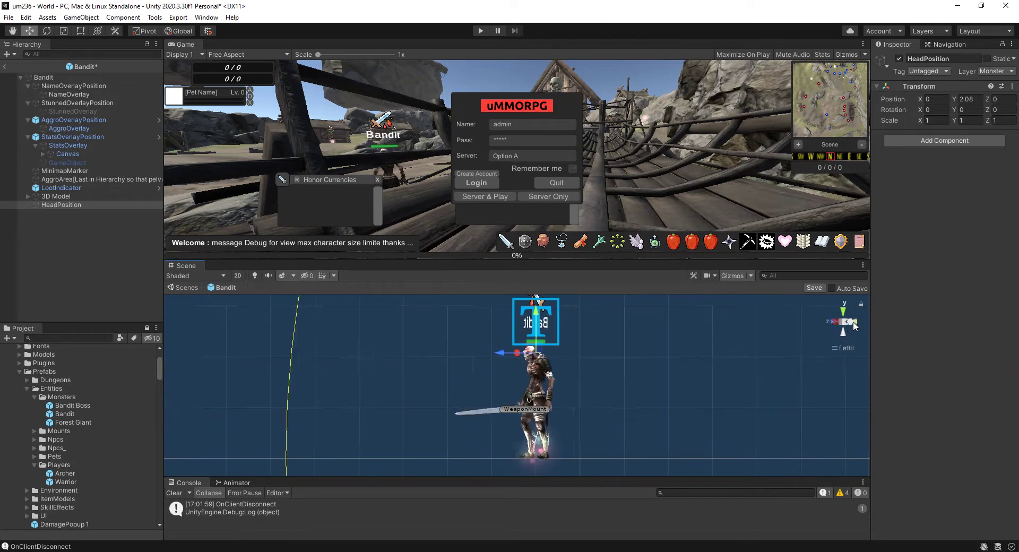
{"action": "left_click", "coordinate": [853, 323]}
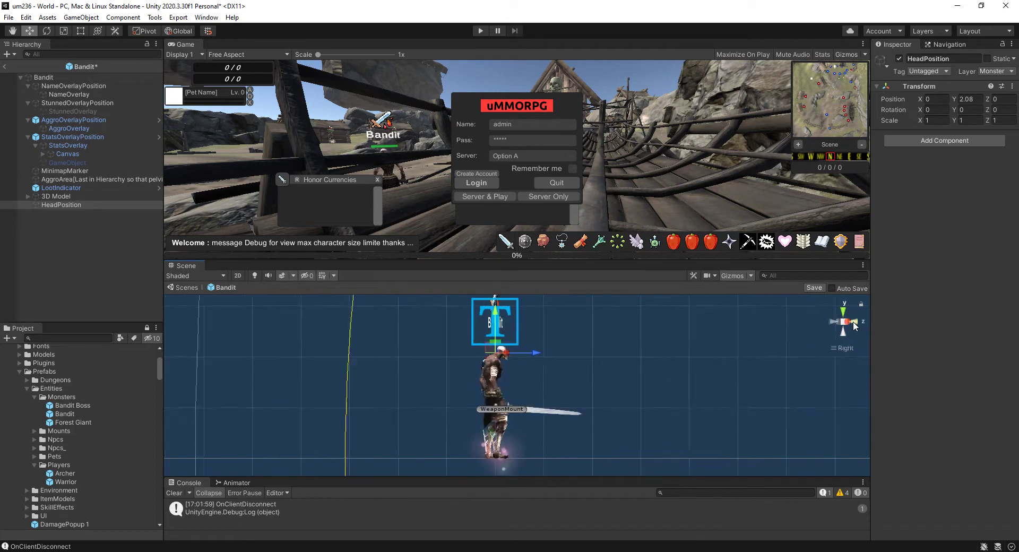
{"action": "left_click", "coordinate": [853, 323]}
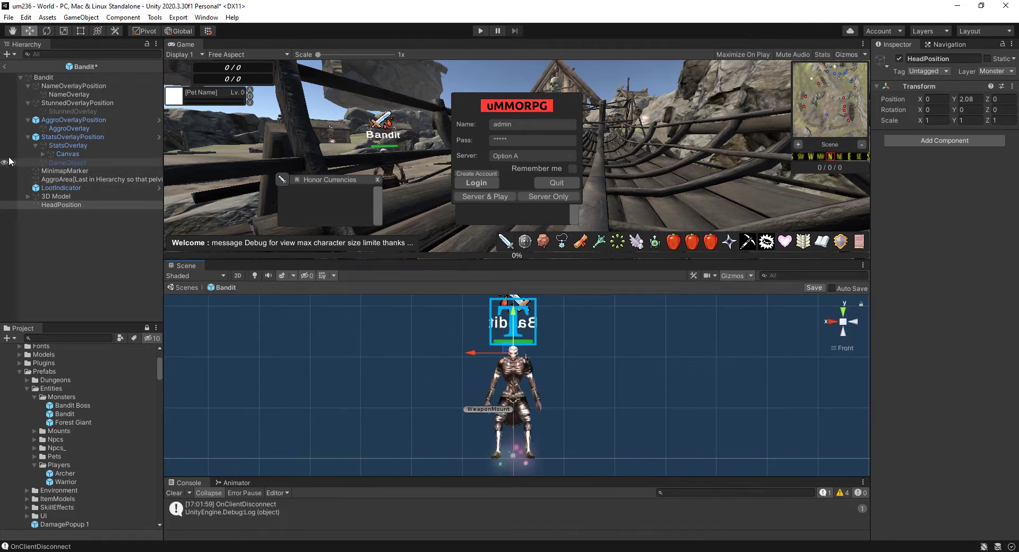
Assign the HeadPosition object to Head Position in the Bandit's Monster script, then save and leave the prefab
{"action": "left_click", "coordinate": [46, 79]}
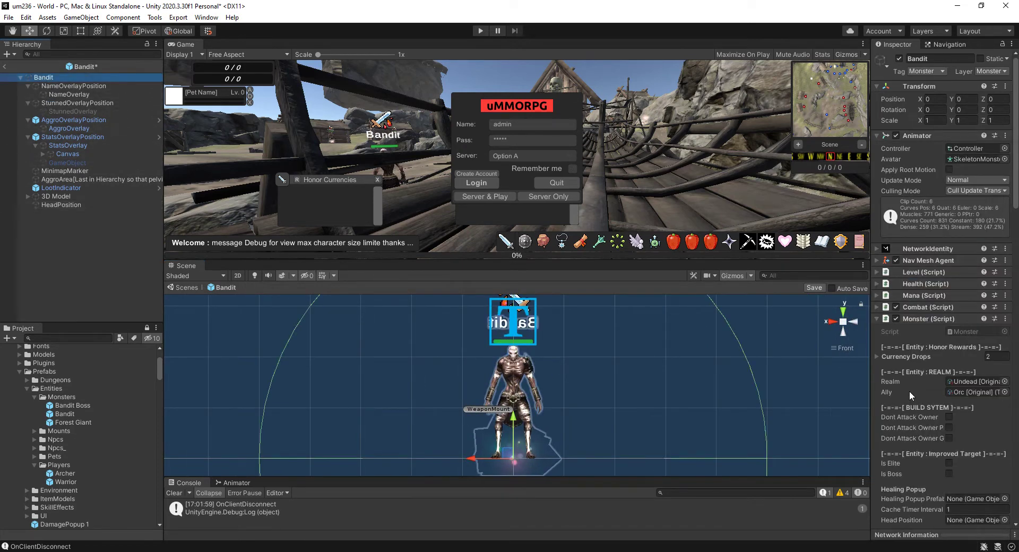
{"action": "scroll", "coordinate": [943, 483], "scroll_direction": "down", "scroll_amount": 3}
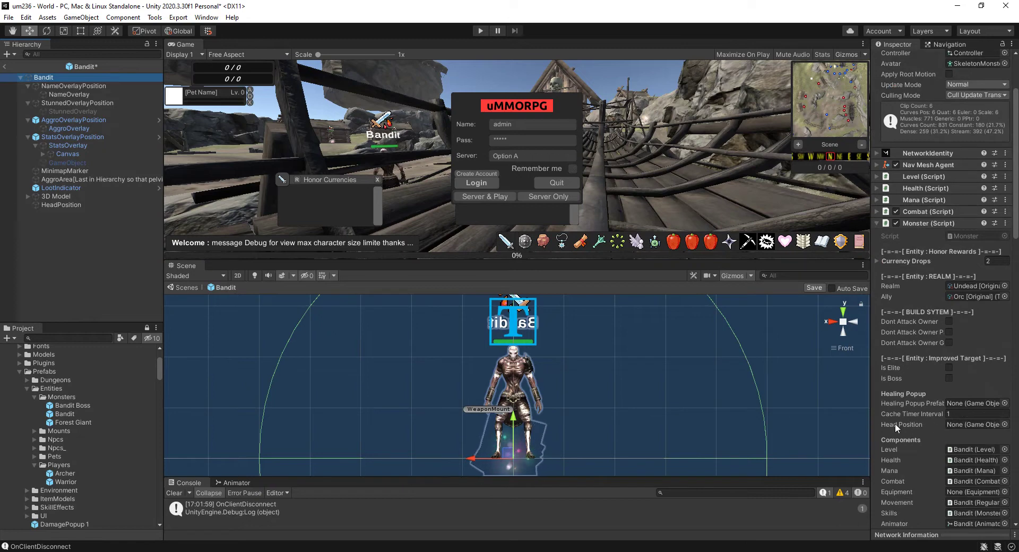
{"action": "left_click_drag", "start_coordinate": [65, 204], "coordinate": [486, 287]}
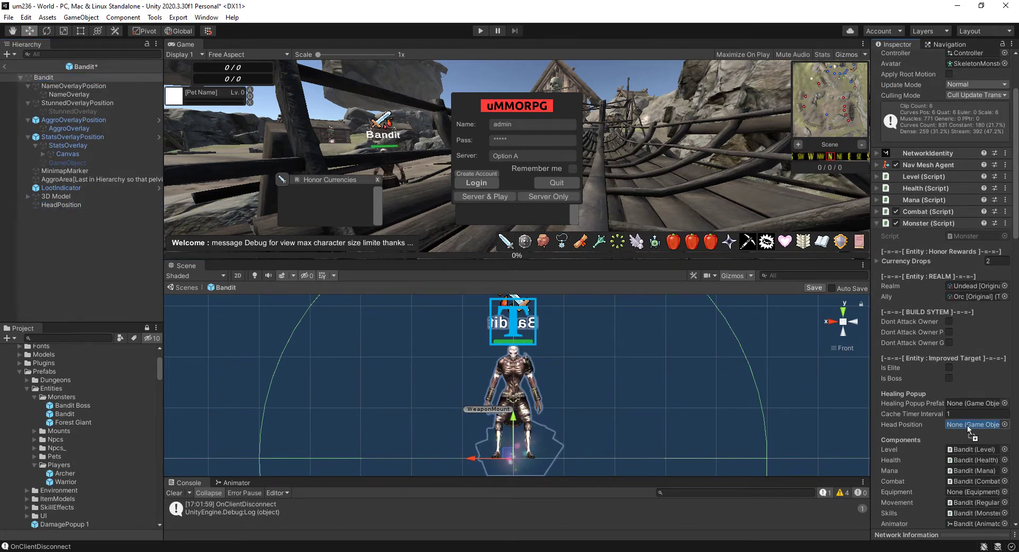
{"action": "left_click_drag", "start_coordinate": [963, 424], "coordinate": [963, 424]}
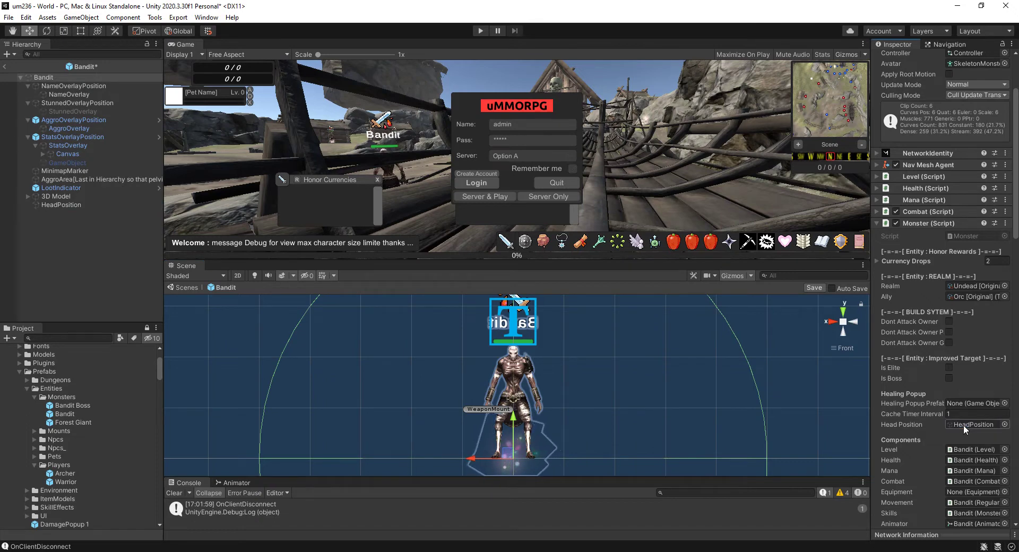
{"action": "key", "text": "ctrl+s"}
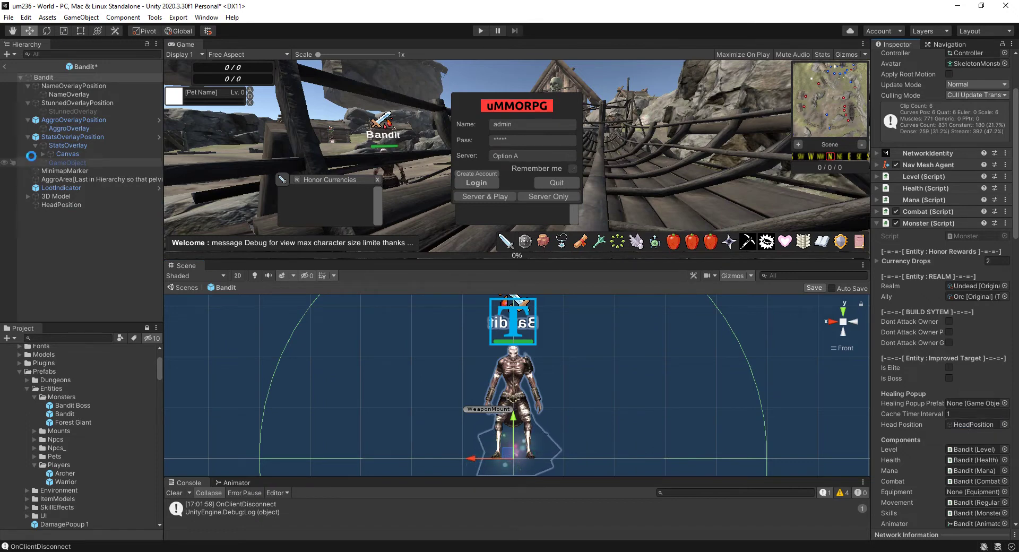
{"action": "left_click", "coordinate": [5, 67]}
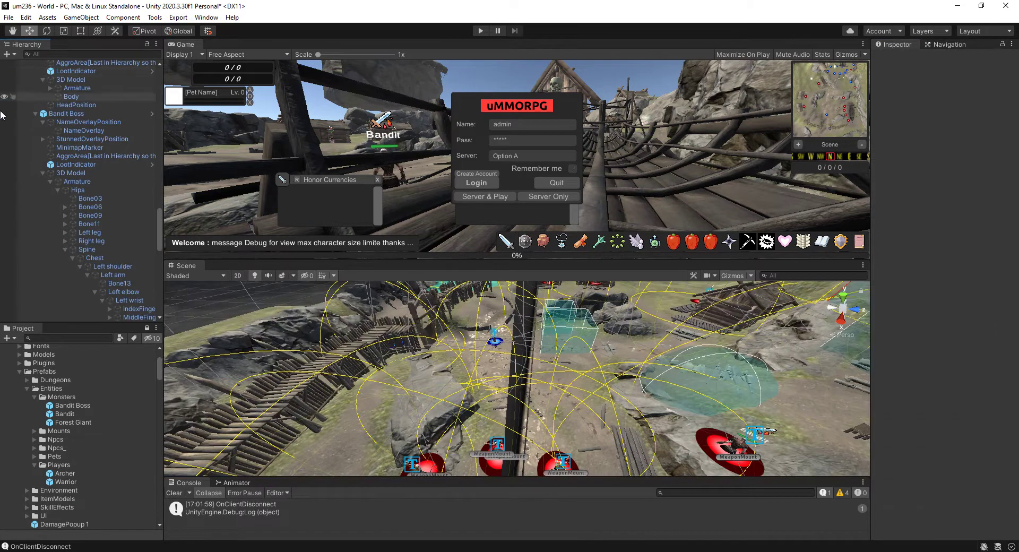
Run the game, start it as Server & Play, and enter the world with the third character
{"action": "left_click", "coordinate": [480, 30]}
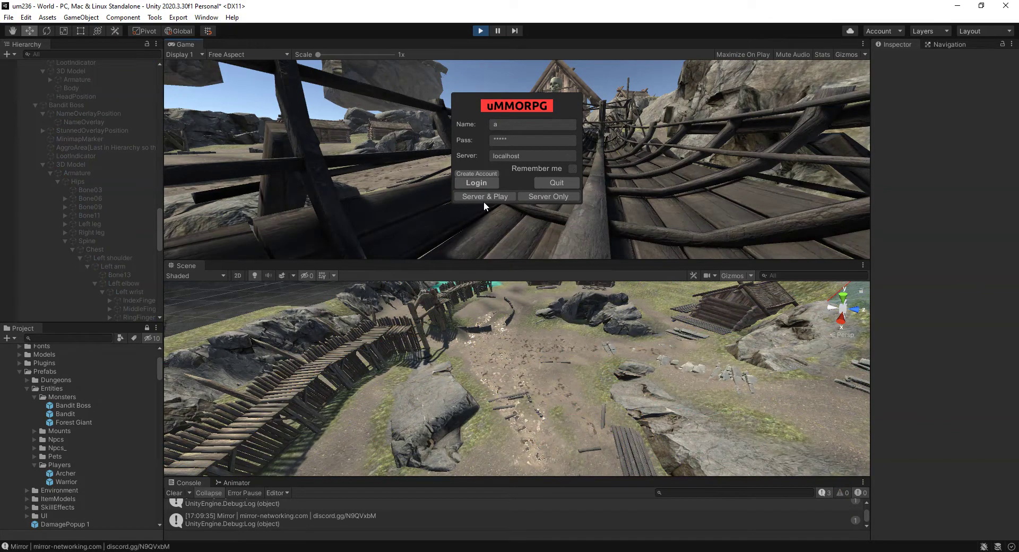
{"action": "left_click", "coordinate": [479, 196]}
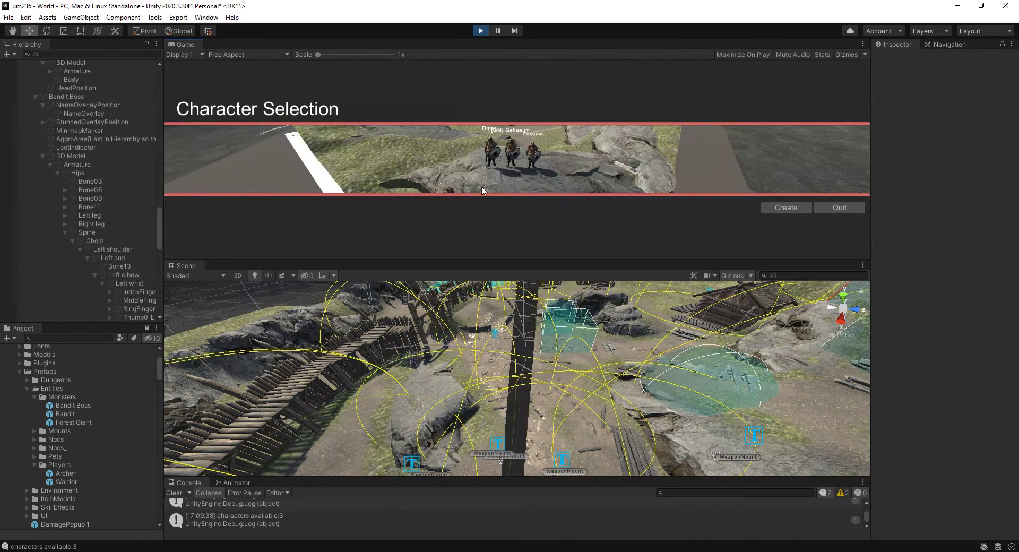
{"action": "left_click", "coordinate": [533, 158]}
{"action": "left_click", "coordinate": [679, 207]}
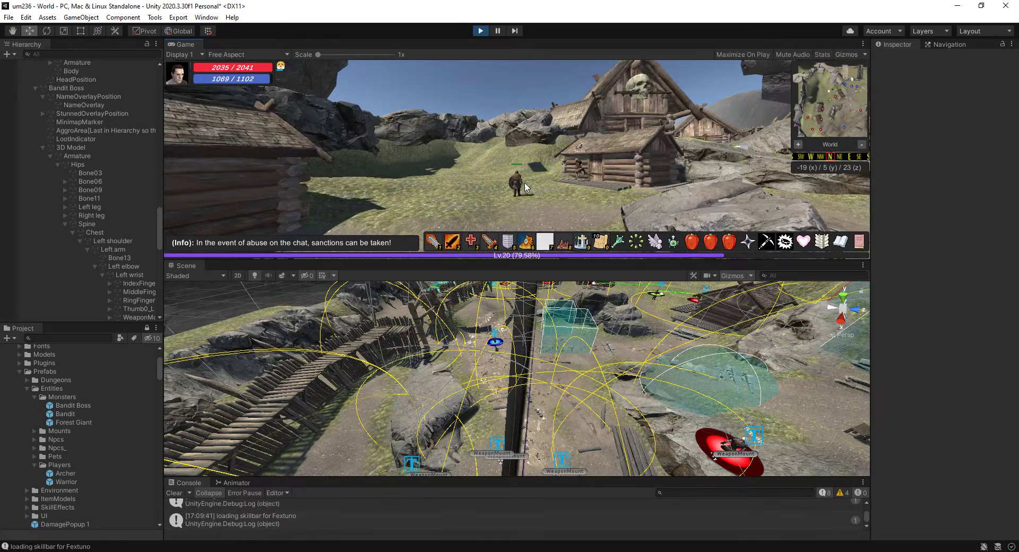
Walk the character out of the village to the open path at about 4 (x), 1 (y), 1 (z)
{"action": "key", "text": "w"}
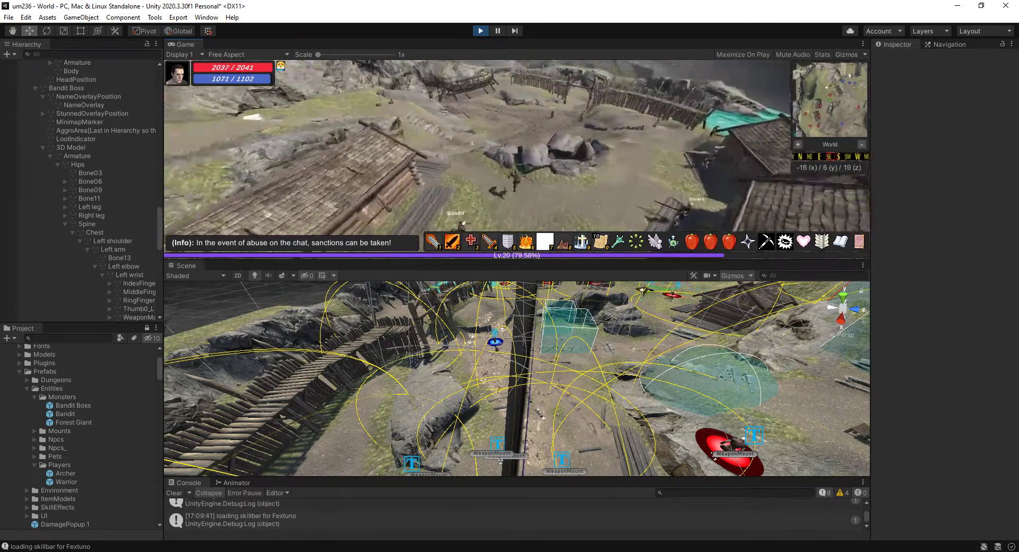
{"action": "key", "text": "w"}
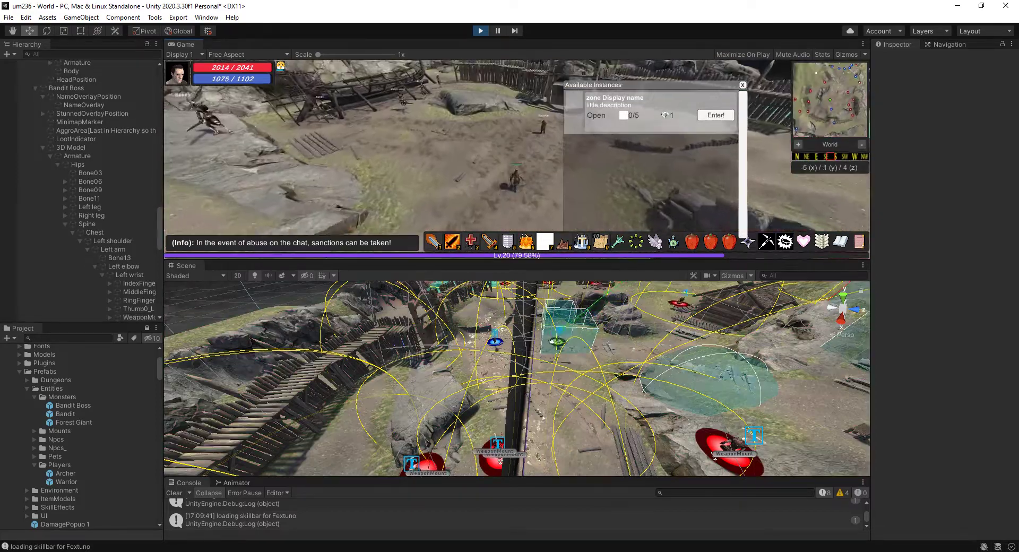
{"action": "key", "text": "w"}
{"action": "key", "text": "w"}
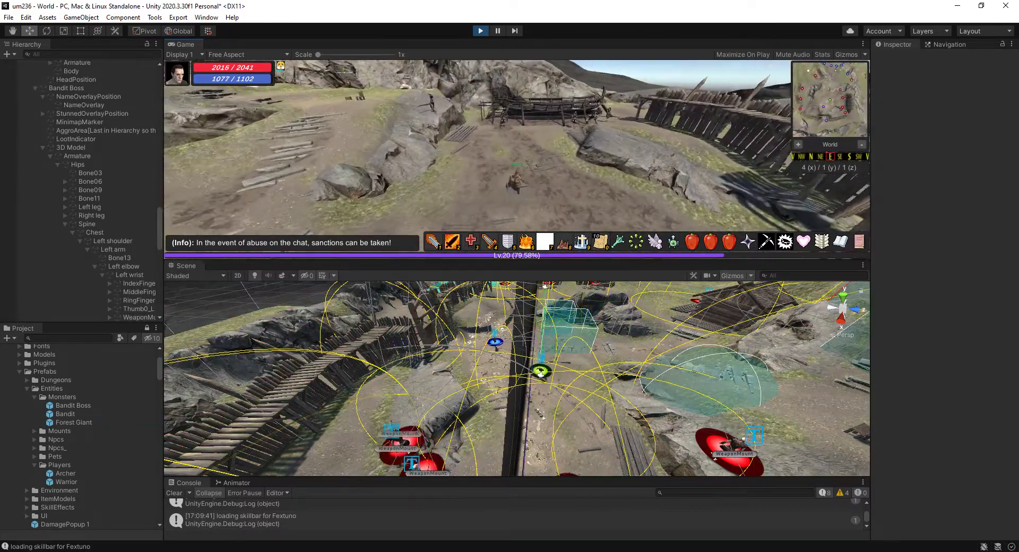
Inspect the bandits around the rock in the running scene and select the Bandit Boss root object
{"action": "right_click_drag", "start_coordinate": [491, 417], "coordinate": [736, 429]}
{"action": "scroll", "coordinate": [438, 395], "scroll_direction": "up", "scroll_amount": 6}
{"action": "left_click_drag", "start_coordinate": [440, 390], "coordinate": [644, 348], "text": "alt"}
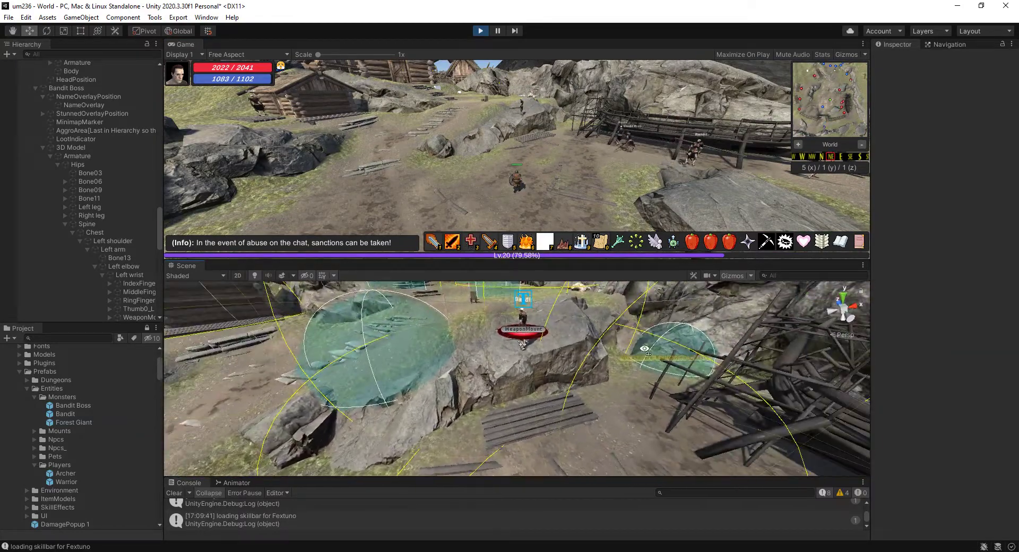
{"action": "left_click", "coordinate": [521, 318]}
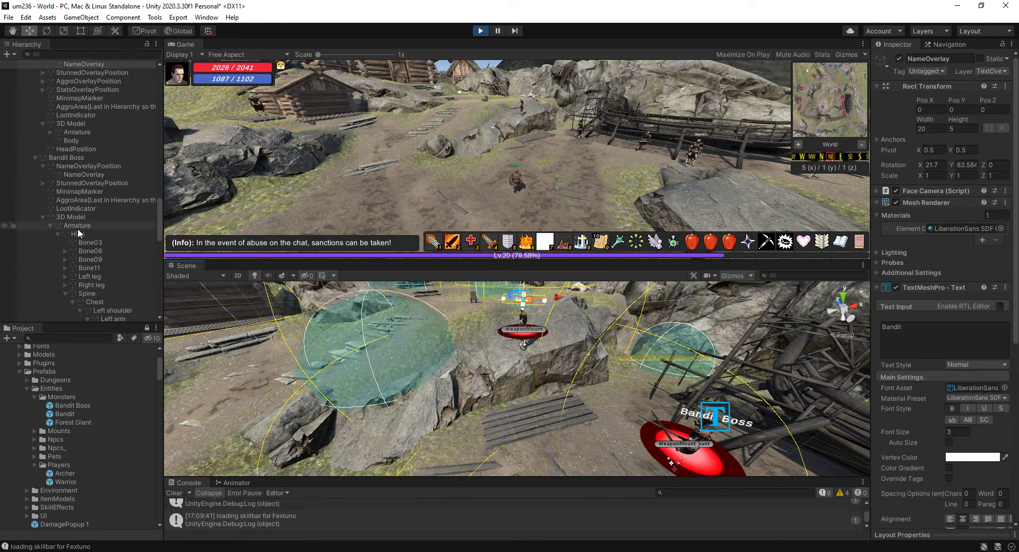
{"action": "left_click", "coordinate": [63, 157]}
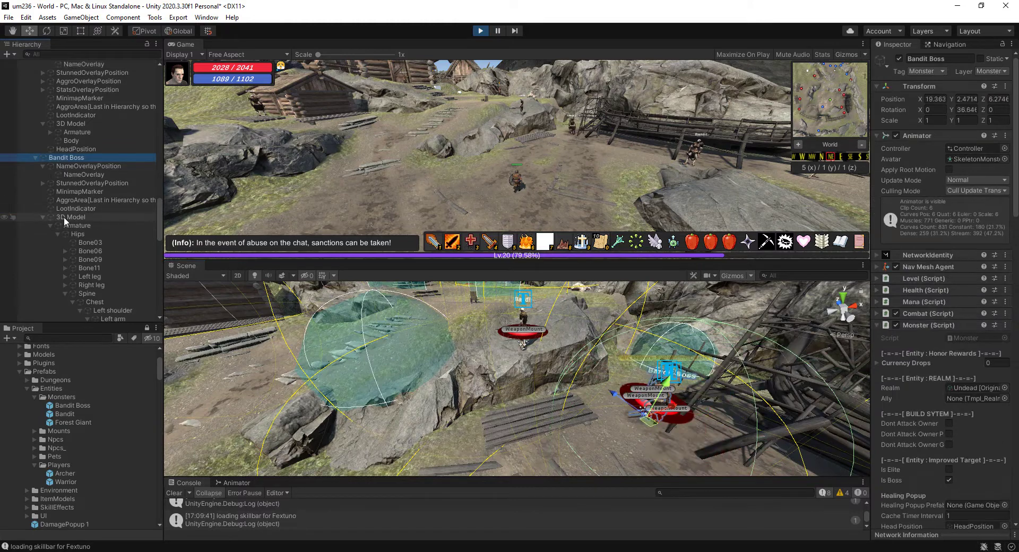
Collapse the Bandit Boss hierarchy, select the root object of the Bandit standing on the rock, and examine it in the running scene
{"action": "left_click", "coordinate": [35, 157]}
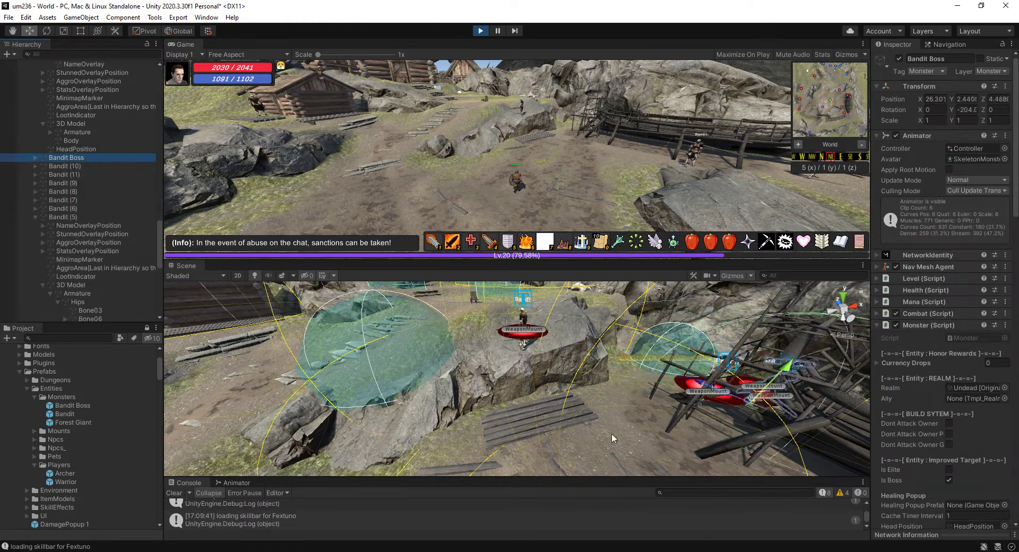
{"action": "left_click", "coordinate": [520, 318]}
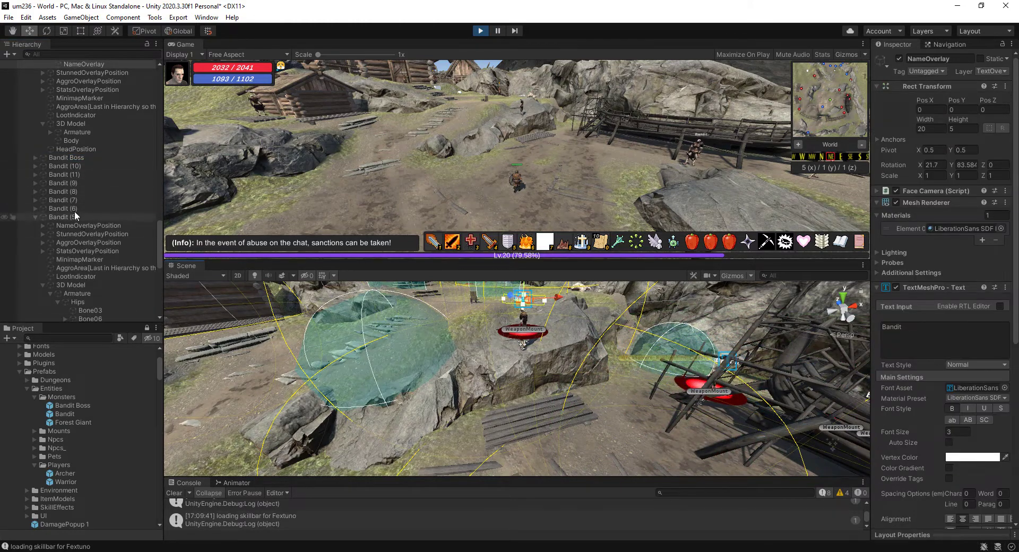
{"action": "scroll", "coordinate": [69, 175], "scroll_direction": "up", "scroll_amount": 5}
{"action": "left_click", "coordinate": [59, 142]}
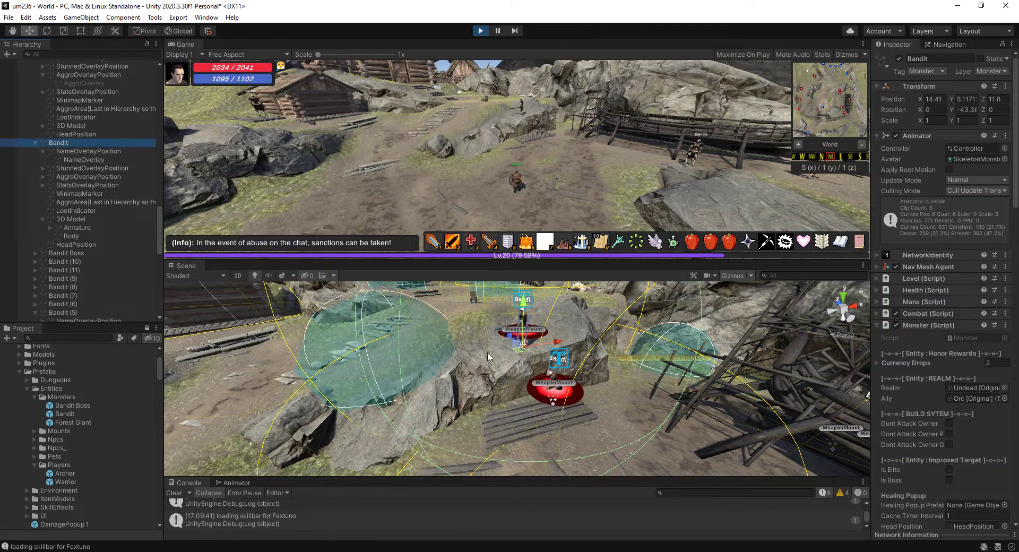
{"action": "scroll", "coordinate": [489, 358], "scroll_direction": "down", "scroll_amount": 3}
{"action": "middle_click_drag", "start_coordinate": [489, 357], "coordinate": [556, 359]}
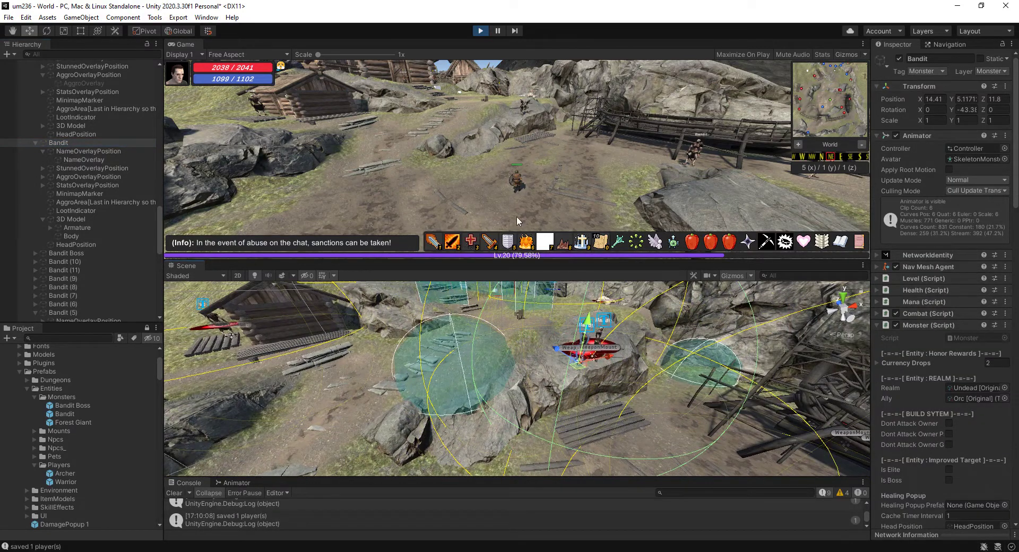
Walk the character to the bandits beside the rock at about 10 (x), 2 (y), 6 (z), inspect the fight, and stop the game
{"action": "right_click_drag", "start_coordinate": [536, 158], "coordinate": [561, 209]}
{"action": "key", "text": "w"}
{"action": "key", "text": "w"}
{"action": "key", "text": "w"}
{"action": "key", "text": "w"}
{"action": "key", "text": "w"}
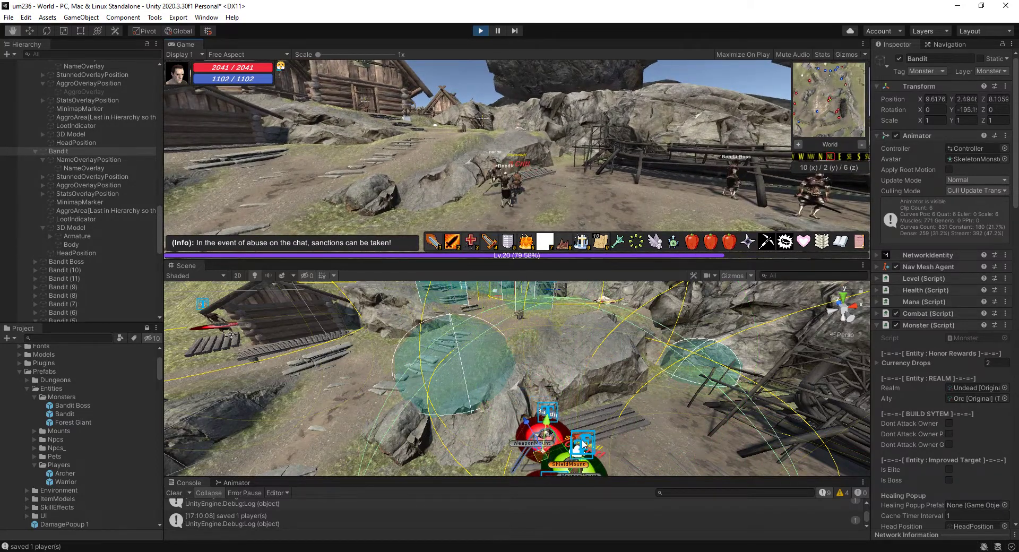
{"action": "right_click_drag", "start_coordinate": [652, 395], "coordinate": [678, 424]}
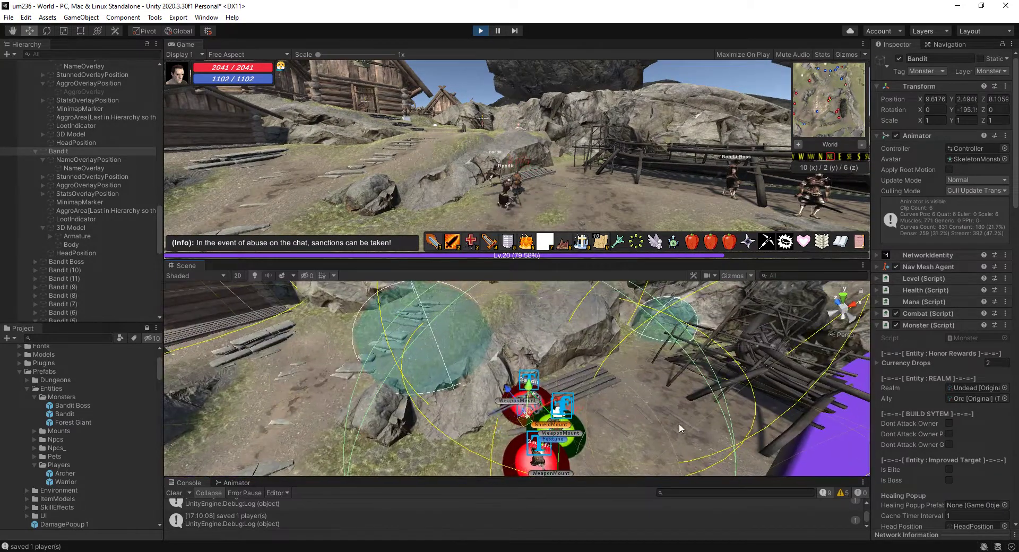
{"action": "left_click", "coordinate": [480, 34]}
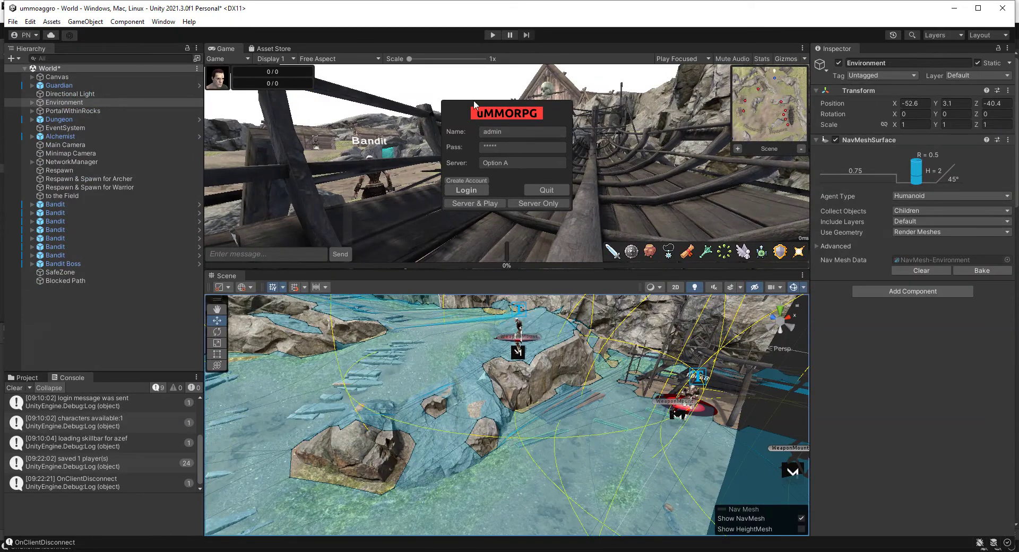
Run the game in the ummoaggro project, start it as Server & Play, and enter the world with the existing character
{"action": "left_click", "coordinate": [493, 34]}
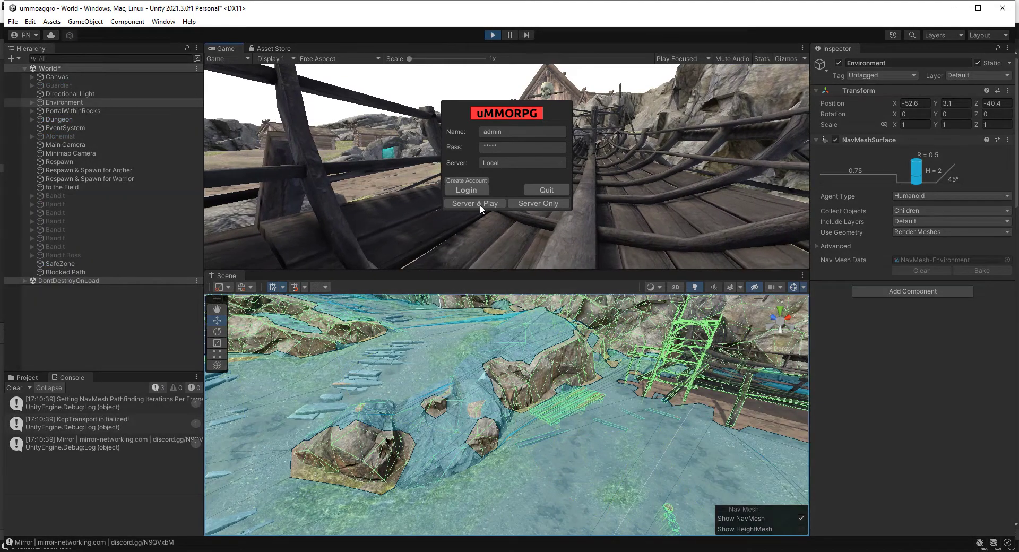
{"action": "left_click", "coordinate": [480, 205]}
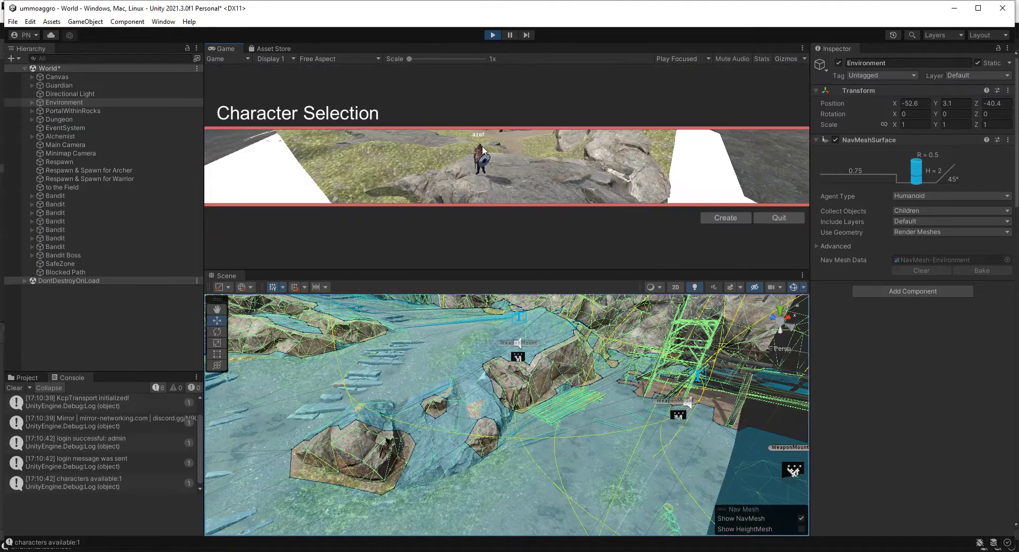
{"action": "left_click", "coordinate": [482, 160]}
{"action": "left_click", "coordinate": [619, 217]}
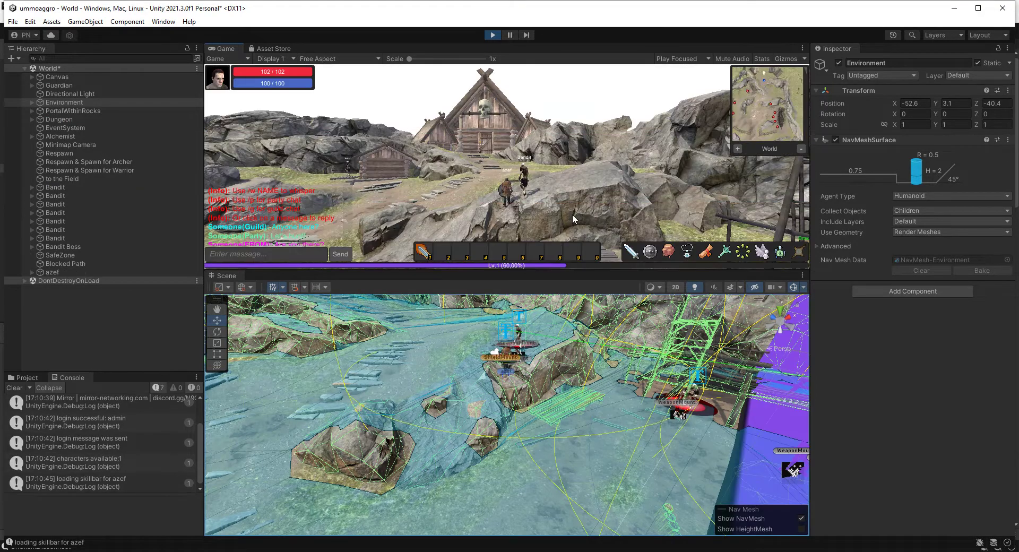
Walk the character across the rock near the Bandit to test whether it attacks, and stop the game
{"action": "mouse_move", "coordinate": [484, 208]}
{"action": "right_mouse_down"}
{"action": "mouse_move", "coordinate": [529, 232]}
{"action": "mouse_move", "coordinate": [515, 210]}
{"action": "mouse_move", "coordinate": [396, 140]}
{"action": "mouse_move", "coordinate": [297, 177]}
{"action": "mouse_move", "coordinate": [319, 191]}
{"action": "mouse_move", "coordinate": [502, 205]}
{"action": "right_mouse_up"}
{"action": "key", "text": "w"}
{"action": "key", "text": "w"}
{"action": "key", "text": "w"}
{"action": "key", "text": "w"}
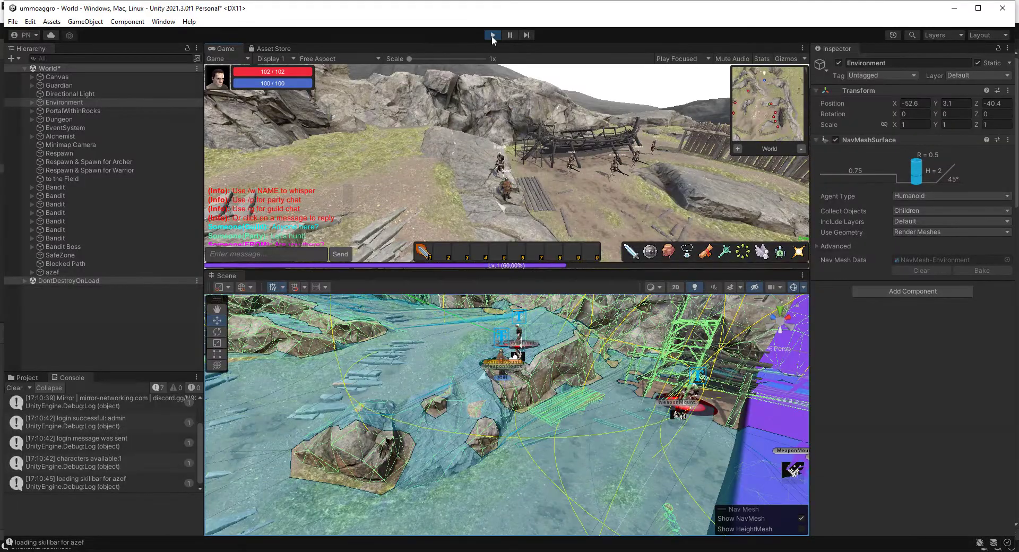
{"action": "left_click", "coordinate": [492, 35]}
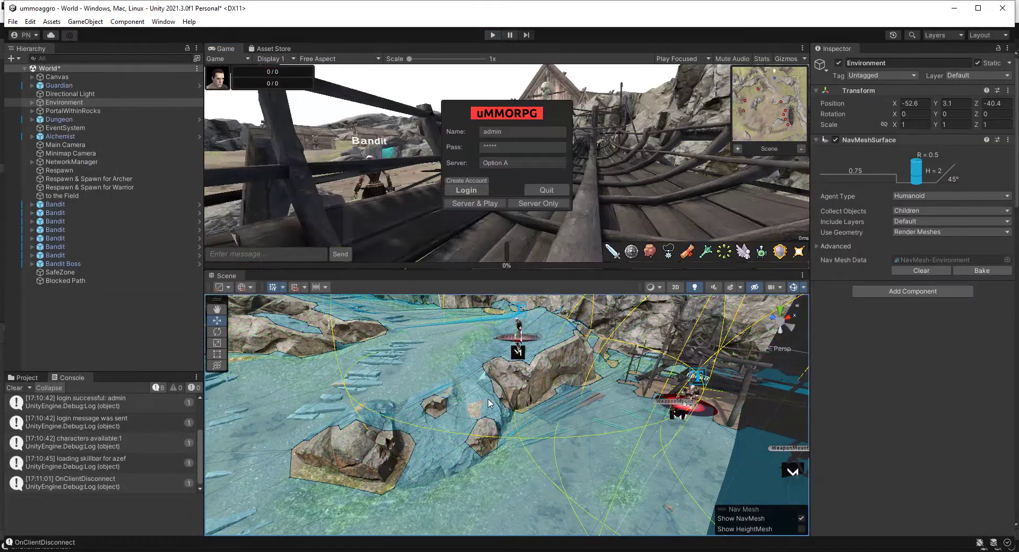
Switch back to the um236 project, run it as Server & Play, and enter the world with the third character
{"action": "mouse_move", "coordinate": [456, 551]}
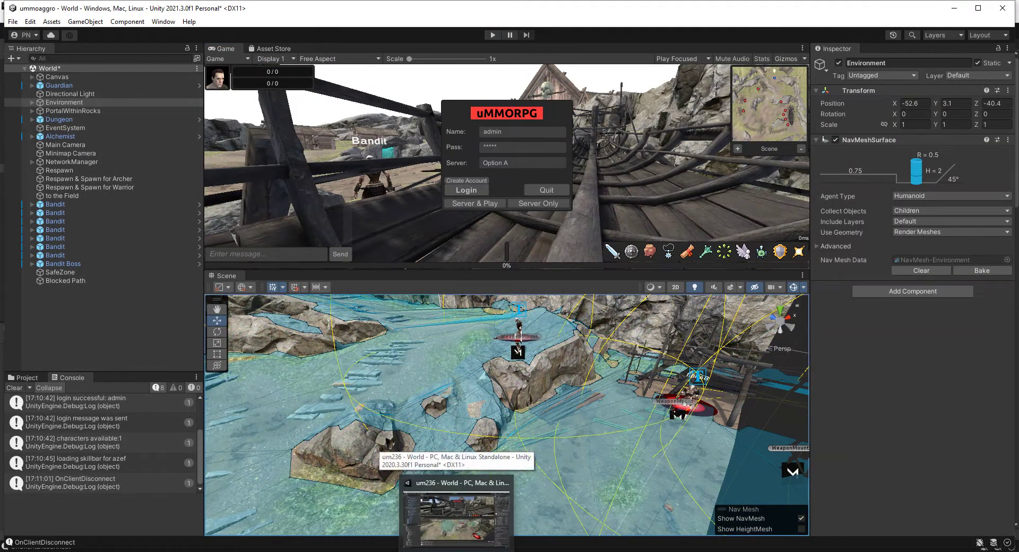
{"action": "left_click", "coordinate": [457, 522]}
{"action": "left_click", "coordinate": [480, 30]}
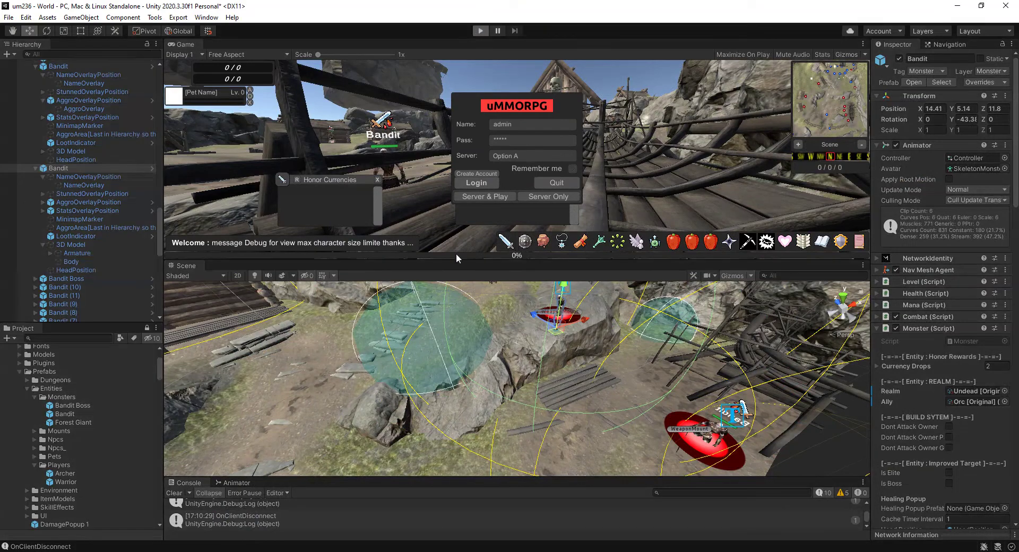
{"action": "left_click", "coordinate": [483, 197]}
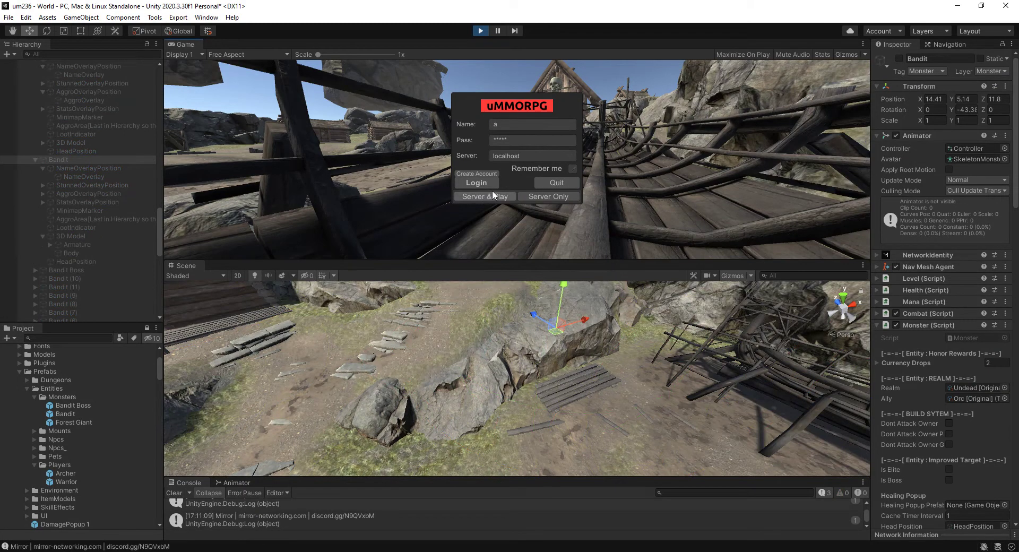
{"action": "left_click", "coordinate": [533, 158]}
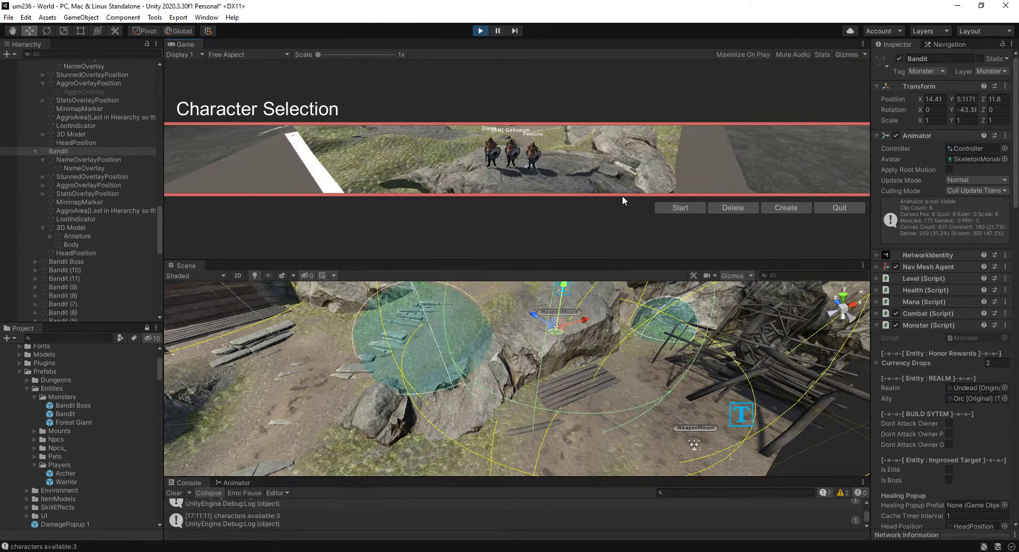
{"action": "left_click", "coordinate": [679, 207]}
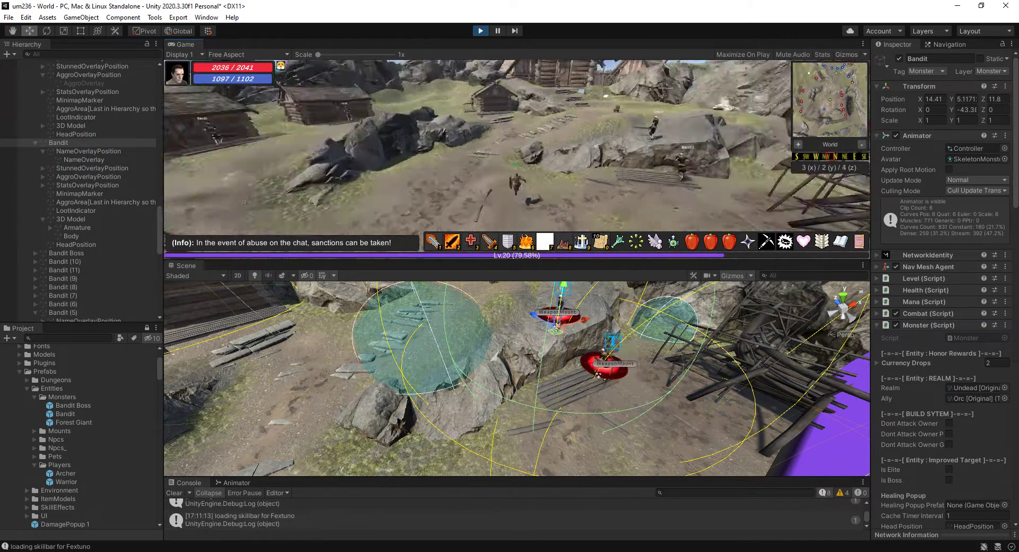
Walk the character to about 5 (x), 2 (y), 11 (z) and select the Environment object to display its NavMesh
{"action": "key", "text": "w"}
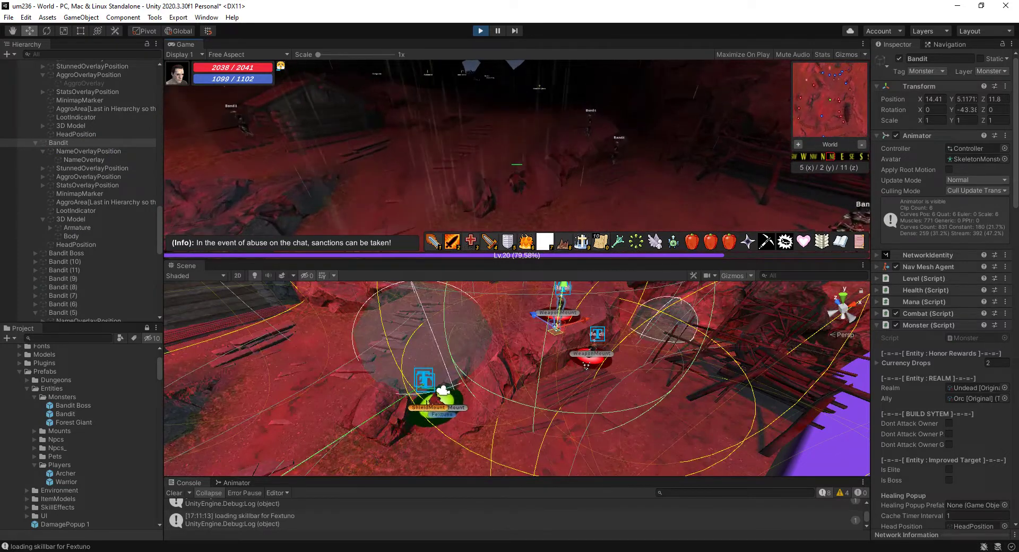
{"action": "scroll", "coordinate": [68, 107], "scroll_direction": "up", "scroll_amount": 3}
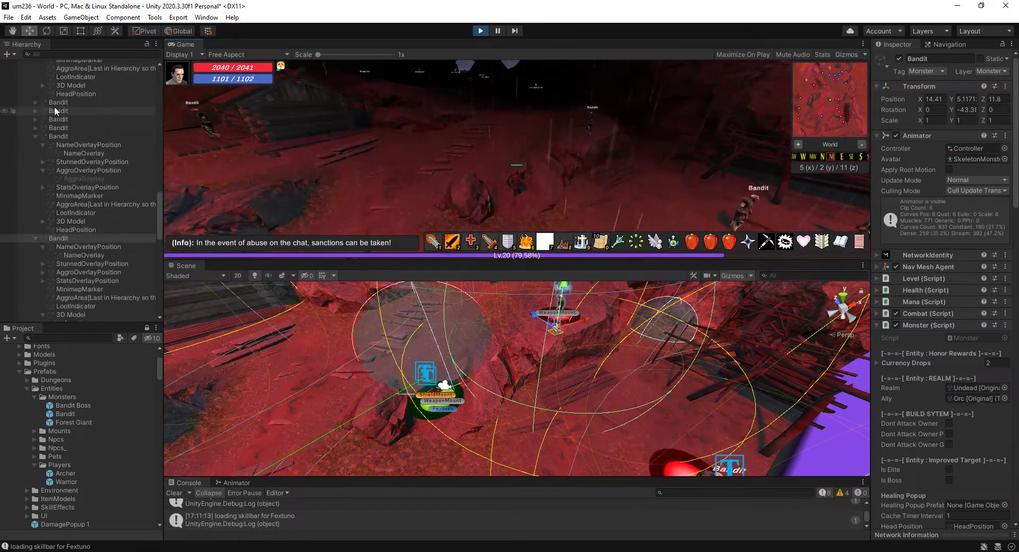
{"action": "scroll", "coordinate": [46, 109], "scroll_direction": "up", "scroll_amount": 10}
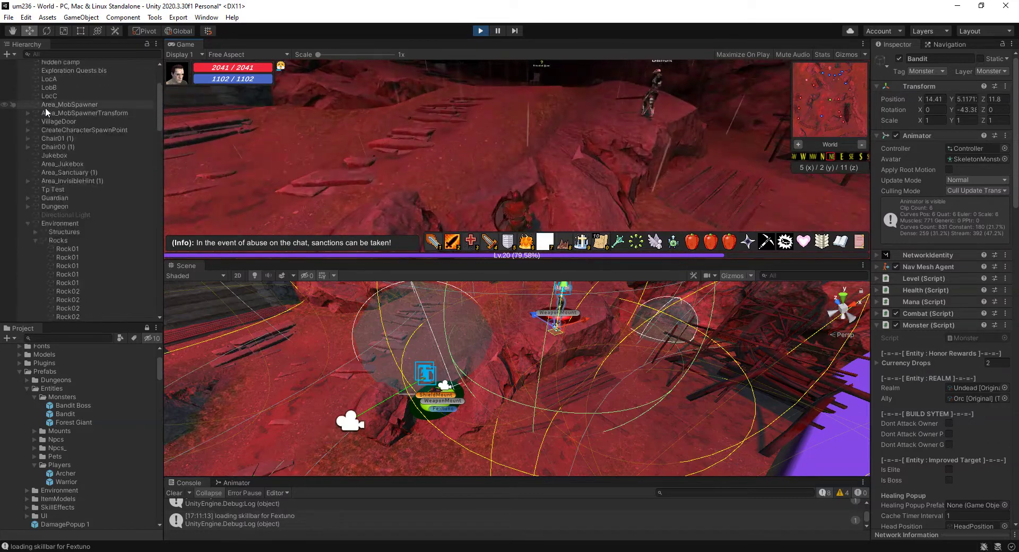
{"action": "left_click", "coordinate": [49, 223]}
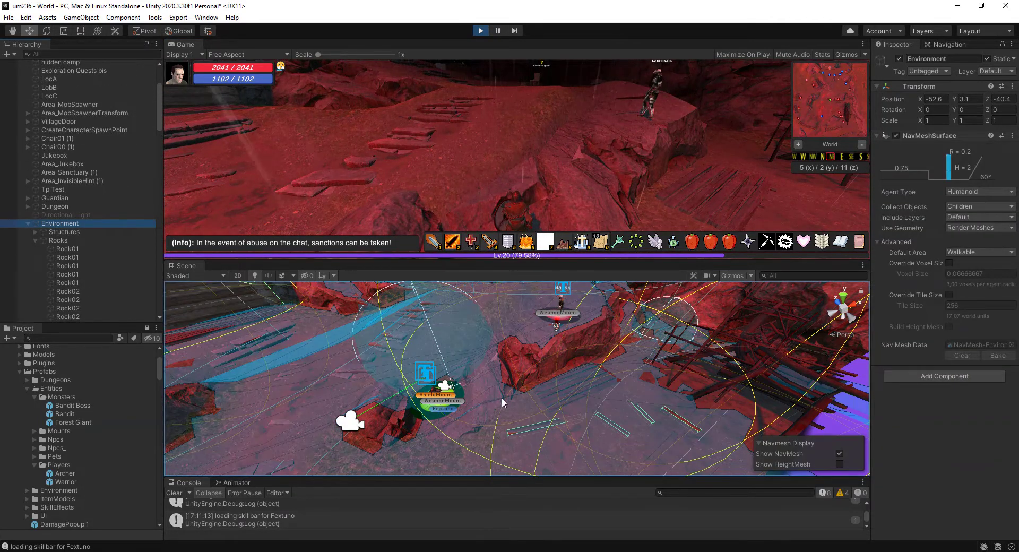
Examine the NavMesh coverage around the character, the wooden planks and the nearby rocks in the running scene
{"action": "right_click_drag", "start_coordinate": [501, 397], "coordinate": [477, 432]}
{"action": "scroll", "coordinate": [498, 396], "scroll_direction": "up", "scroll_amount": 5}
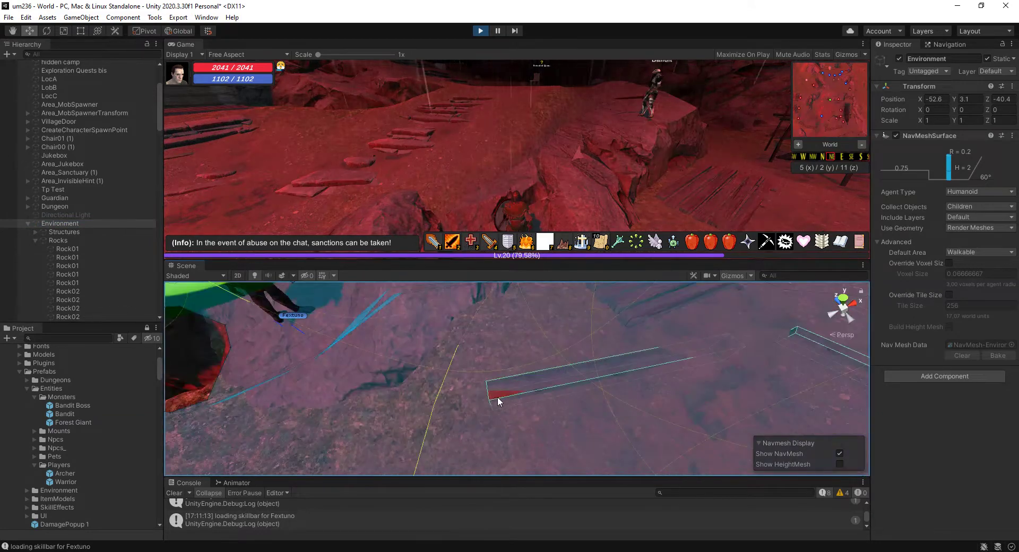
{"action": "scroll", "coordinate": [497, 390], "scroll_direction": "down", "scroll_amount": 5}
{"action": "middle_click_drag", "start_coordinate": [498, 379], "coordinate": [497, 384]}
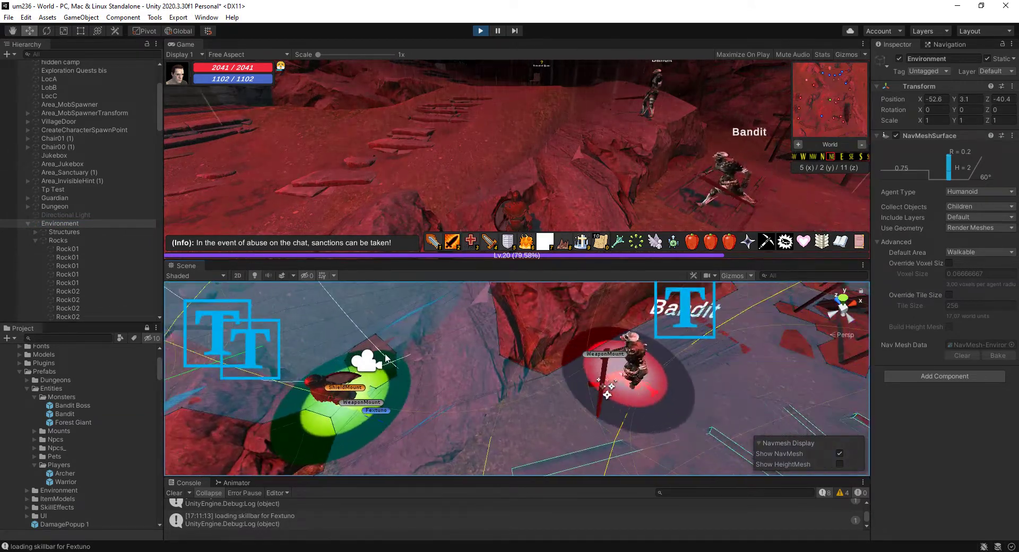
{"action": "right_click_drag", "start_coordinate": [414, 374], "coordinate": [443, 393]}
{"action": "middle_click_drag", "start_coordinate": [443, 393], "coordinate": [441, 394]}
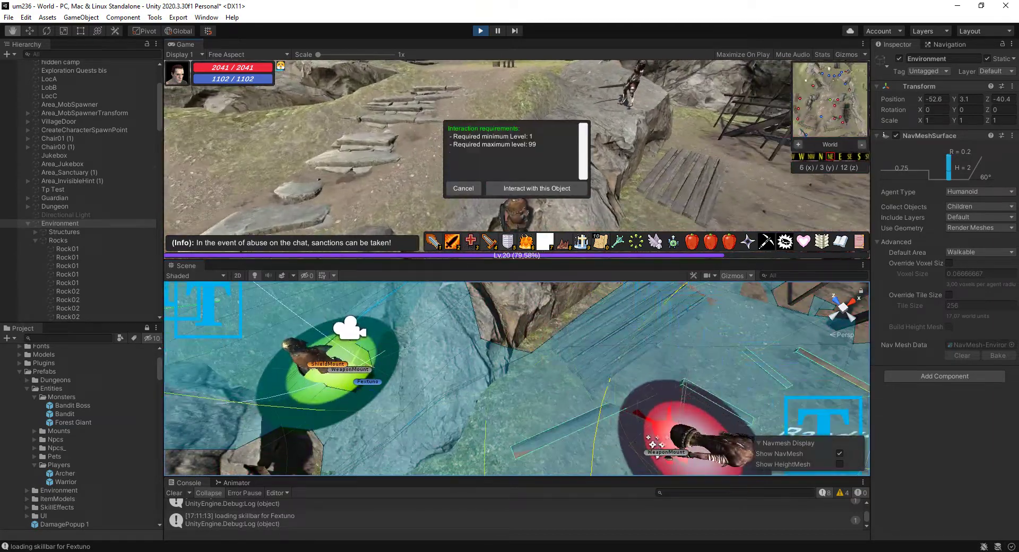
Cancel the object interaction request and target the Bandit standing on the rock
{"action": "mouse_move", "coordinate": [491, 223]}
{"action": "right_mouse_down"}
{"action": "mouse_move", "coordinate": [493, 236]}
{"action": "mouse_move", "coordinate": [490, 224]}
{"action": "right_mouse_up"}
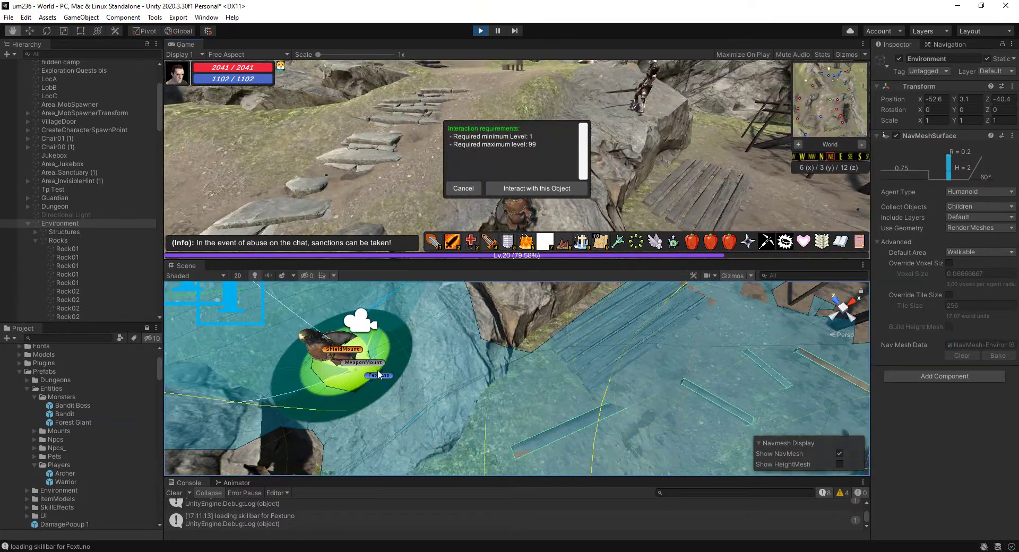
{"action": "left_click", "coordinate": [461, 188]}
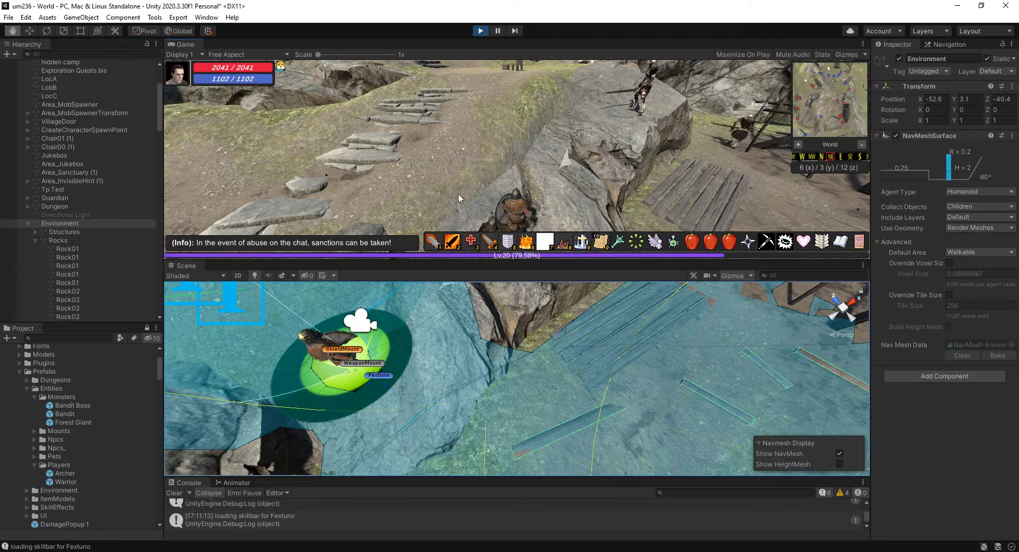
{"action": "right_click_drag", "start_coordinate": [483, 195], "coordinate": [518, 156]}
{"action": "left_click", "coordinate": [589, 104]}
Walk the character up the rock to the targeted Bandit, at about 11 (x), 4 (y), 11 (z)
{"action": "scroll", "coordinate": [527, 351], "scroll_direction": "down", "scroll_amount": 5}
{"action": "left_click_drag", "start_coordinate": [527, 351], "coordinate": [524, 337]}
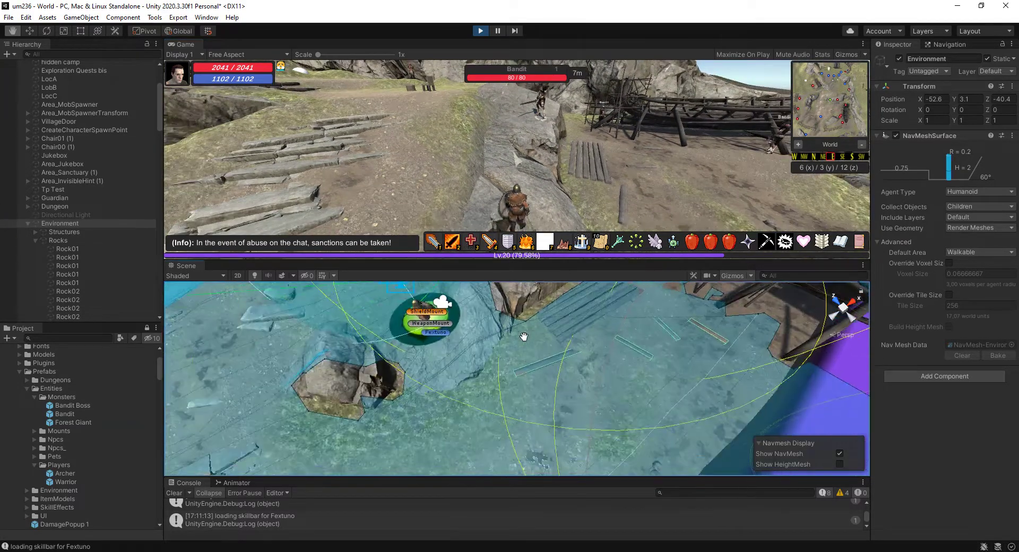
{"action": "middle_click_drag", "start_coordinate": [524, 336], "coordinate": [461, 407]}
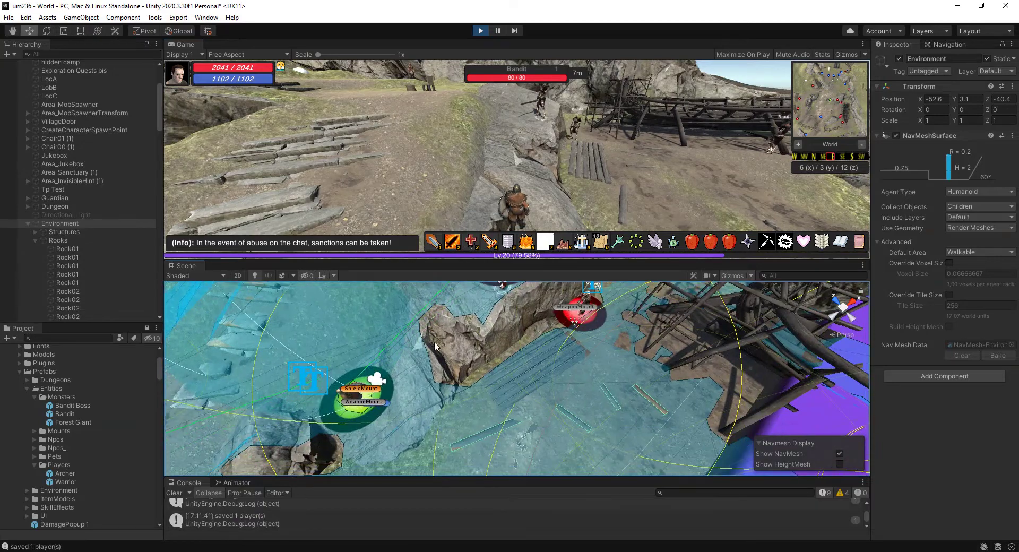
{"action": "right_click_drag", "start_coordinate": [434, 346], "coordinate": [513, 344]}
{"action": "key", "text": "w"}
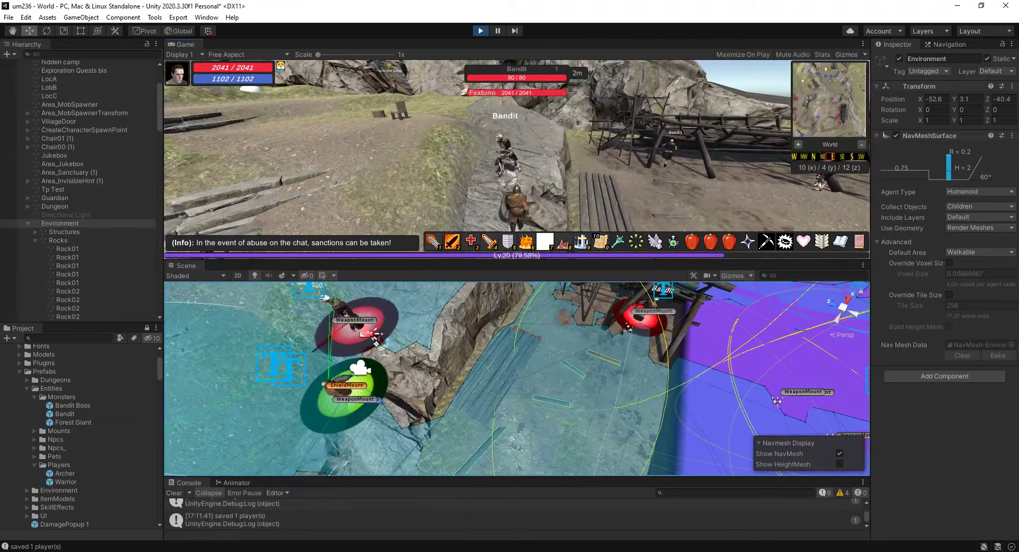
{"action": "key", "text": "w"}
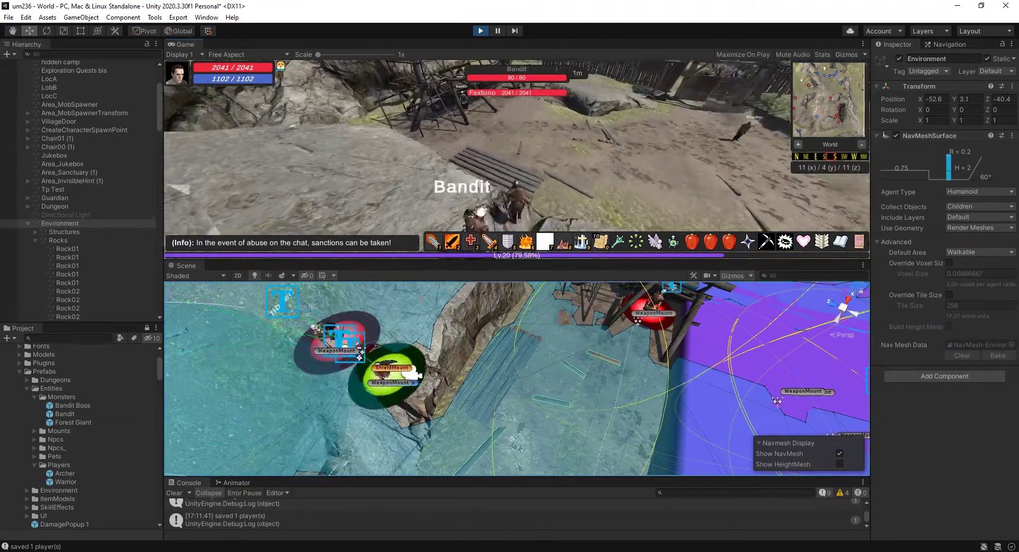
{"action": "right_click_drag", "start_coordinate": [516, 159], "coordinate": [478, 143]}
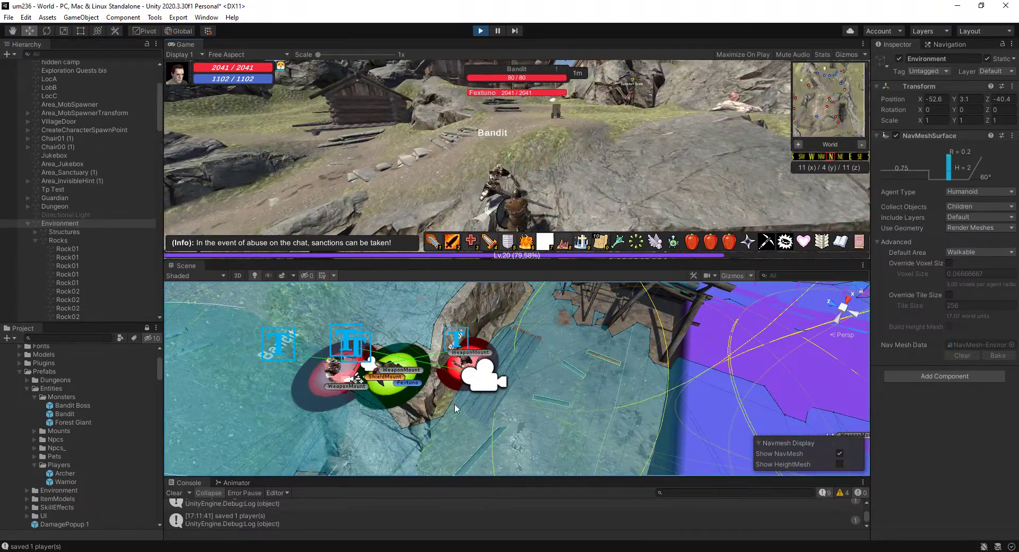
Examine from close range how the bandits attack the character at the edge of the rock, in both scene and game views
{"action": "scroll", "coordinate": [459, 400], "scroll_direction": "up", "scroll_amount": 5}
{"action": "left_click_drag", "start_coordinate": [459, 400], "coordinate": [340, 321], "text": "alt"}
{"action": "mouse_move", "coordinate": [340, 322]}
{"action": "middle_mouse_down"}
{"action": "mouse_move", "coordinate": [358, 308]}
{"action": "mouse_move", "coordinate": [347, 309]}
{"action": "middle_mouse_up"}
{"action": "left_click_drag", "start_coordinate": [347, 309], "coordinate": [302, 305], "text": "alt"}
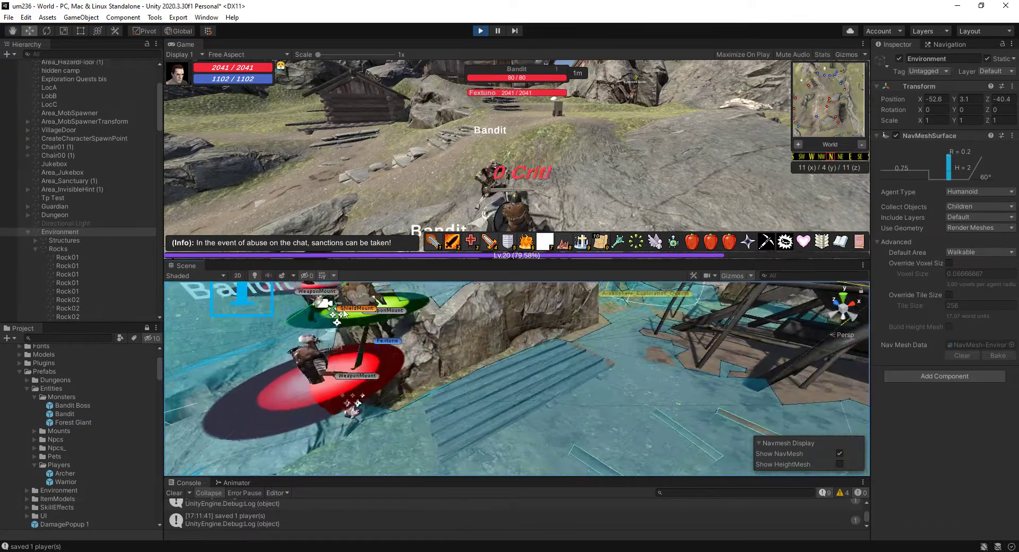
{"action": "left_click_drag", "start_coordinate": [499, 424], "coordinate": [439, 377], "text": "alt"}
{"action": "middle_click_drag", "start_coordinate": [440, 372], "coordinate": [419, 377]}
{"action": "scroll", "coordinate": [425, 374], "scroll_direction": "up", "scroll_amount": 5}
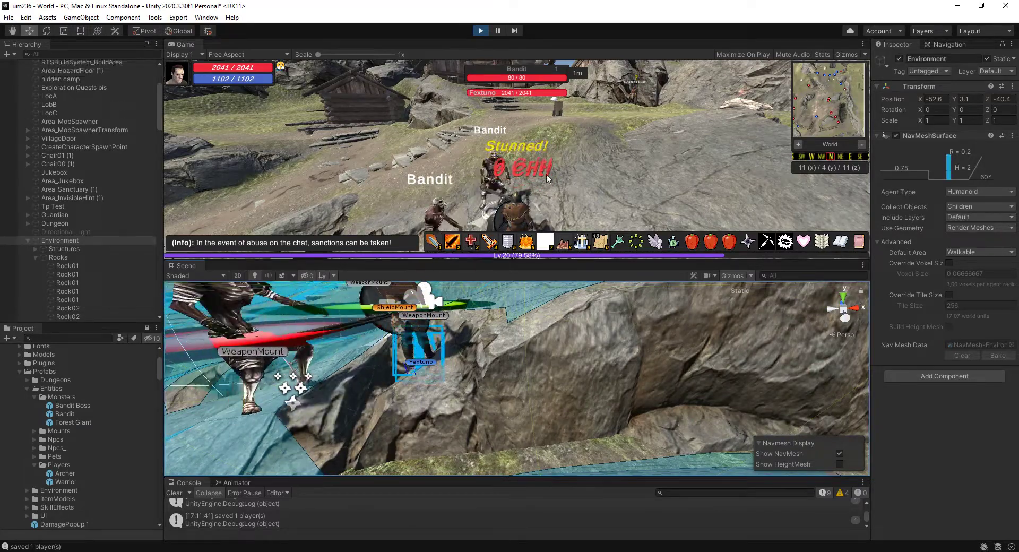
{"action": "right_click_drag", "start_coordinate": [548, 179], "coordinate": [538, 80]}
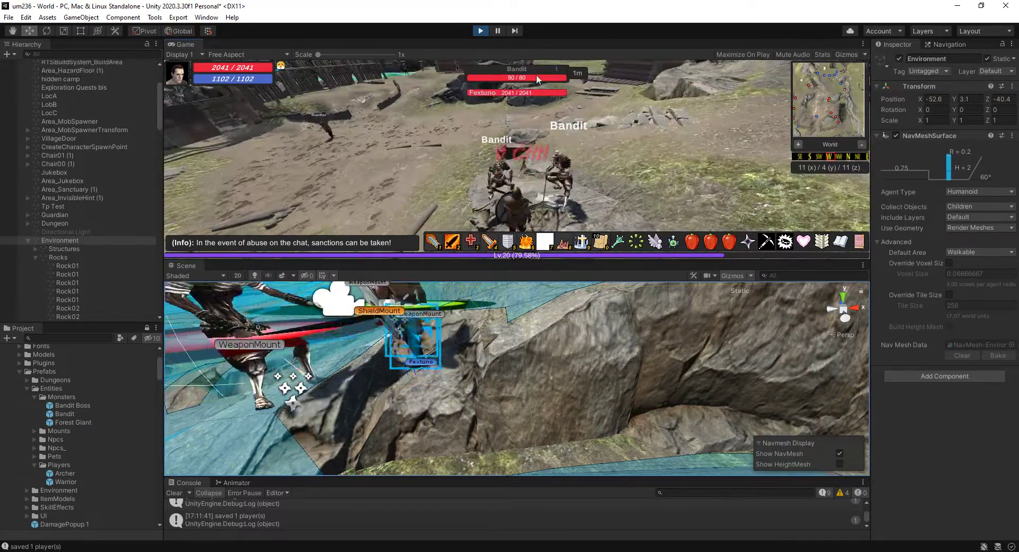